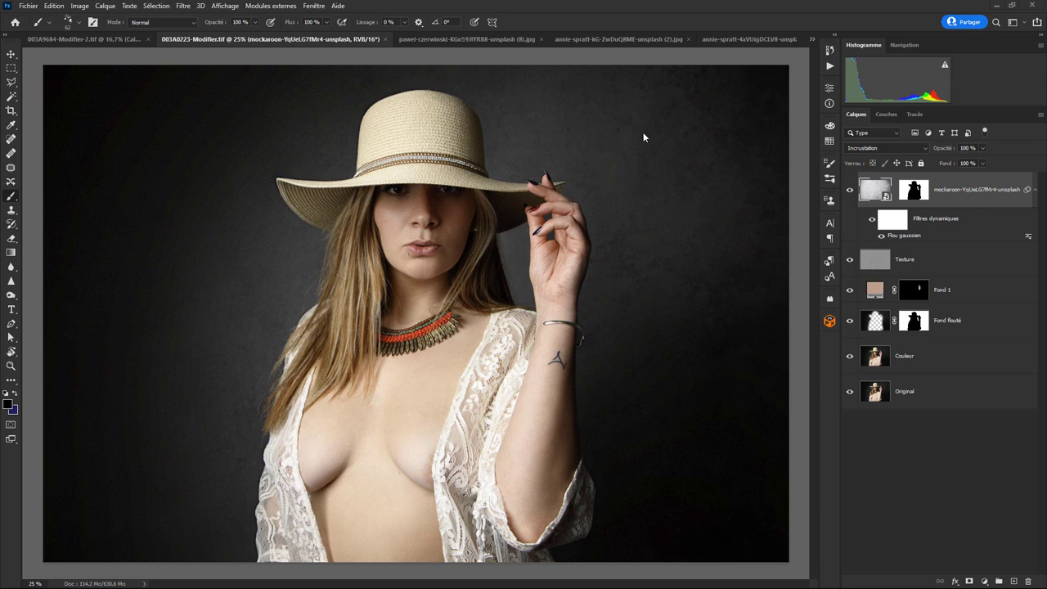
Show the Pinceaux (Brushes) panel and the Dégradés (Gradients) panel from the Fenêtre menu.
left_click(314, 6)
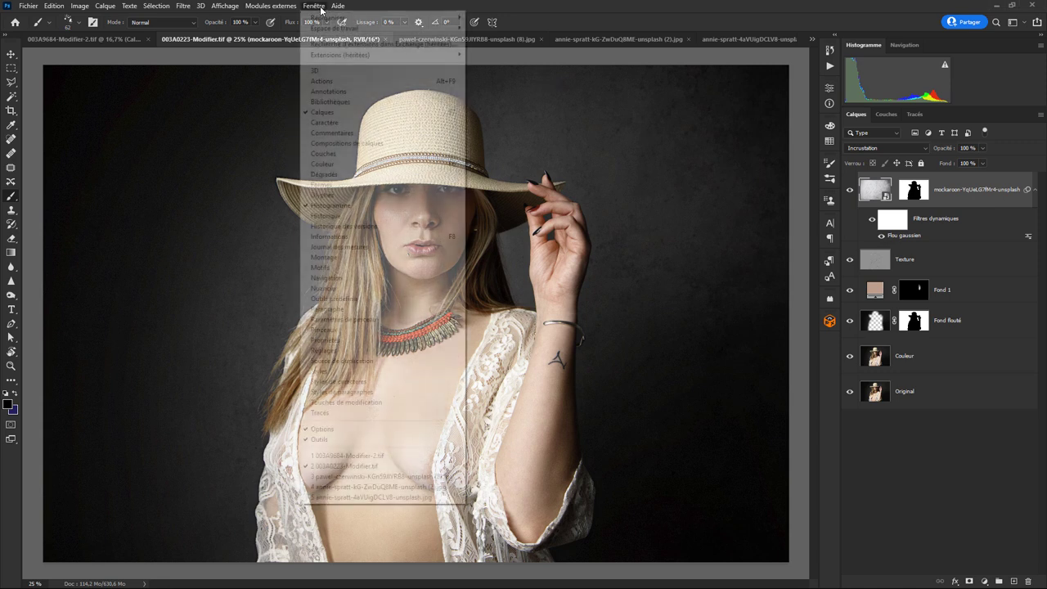
left_click(353, 329)
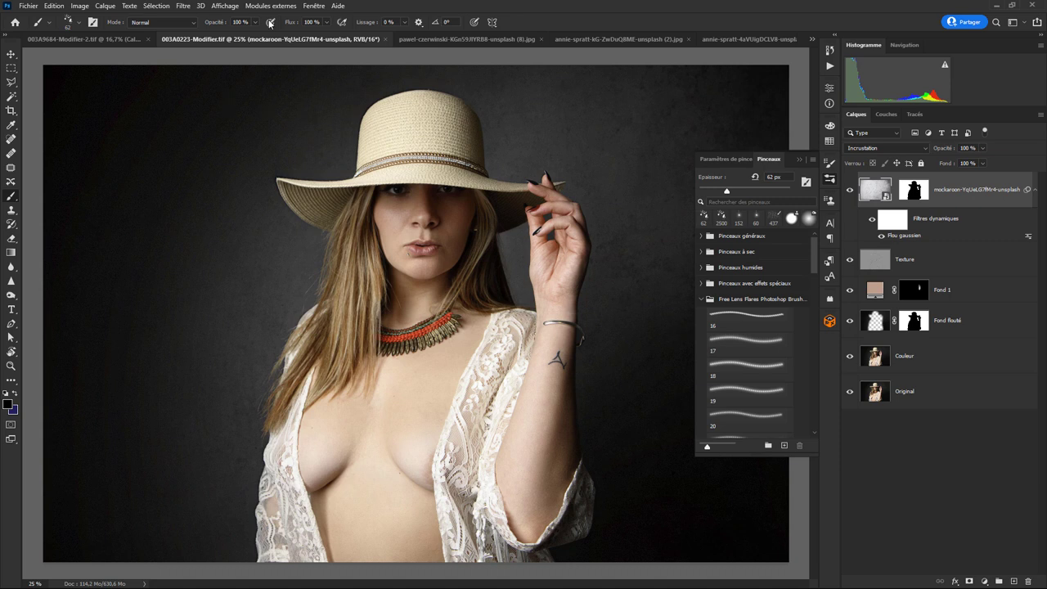
left_click(314, 6)
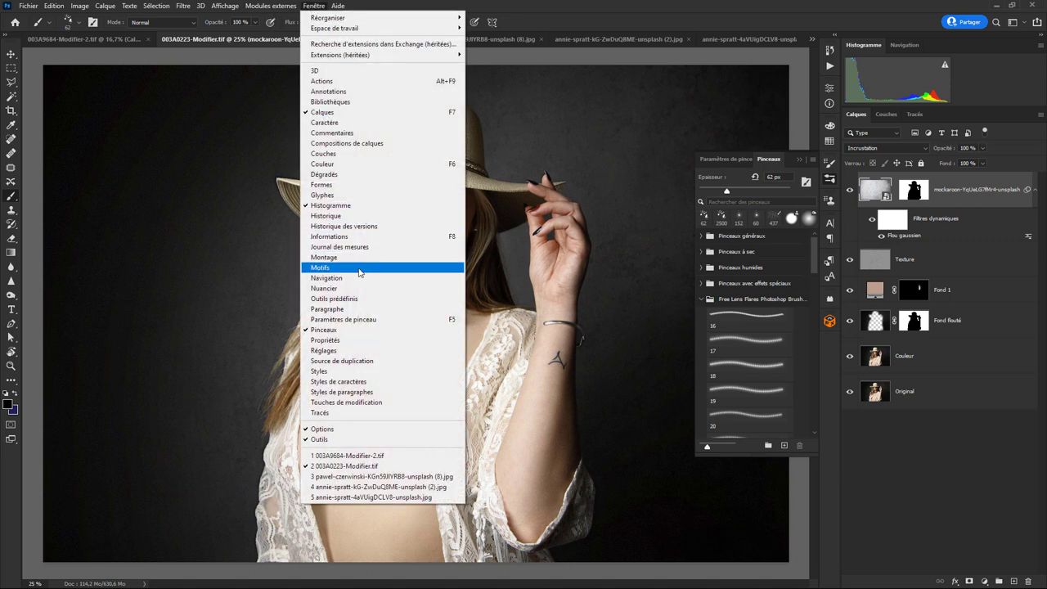
left_click(336, 176)
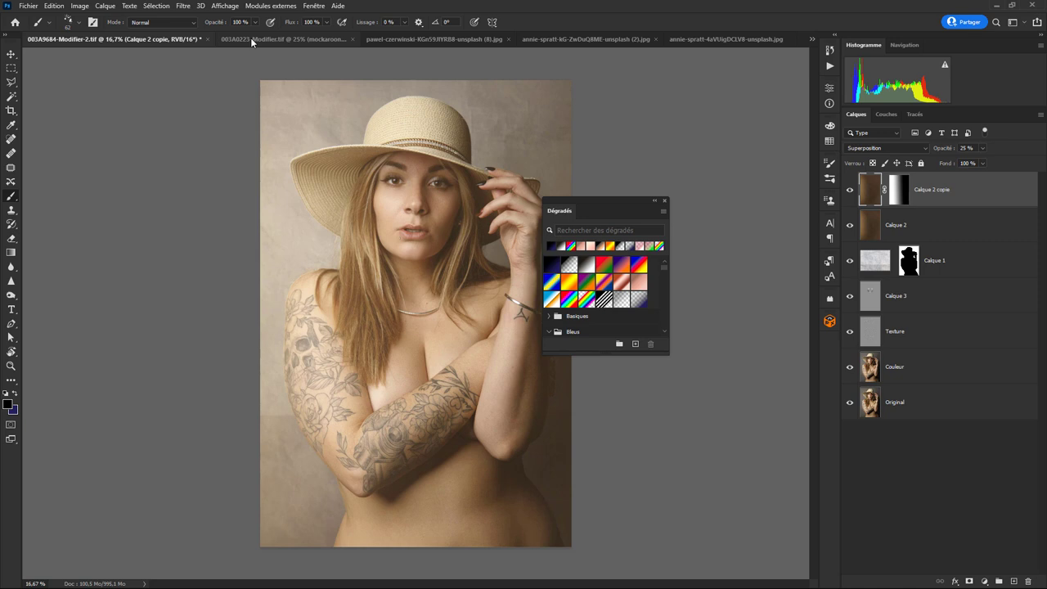
Browse the pink, grey and beige texture images, then return to the dark-background hat portrait.
left_click(415, 39)
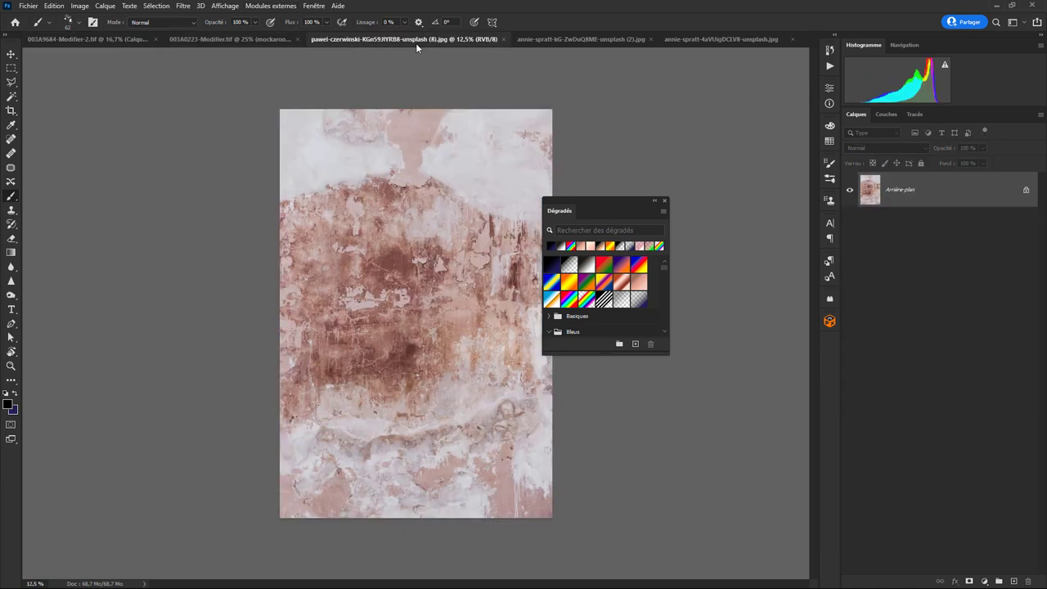
left_click(559, 39)
left_click(699, 41)
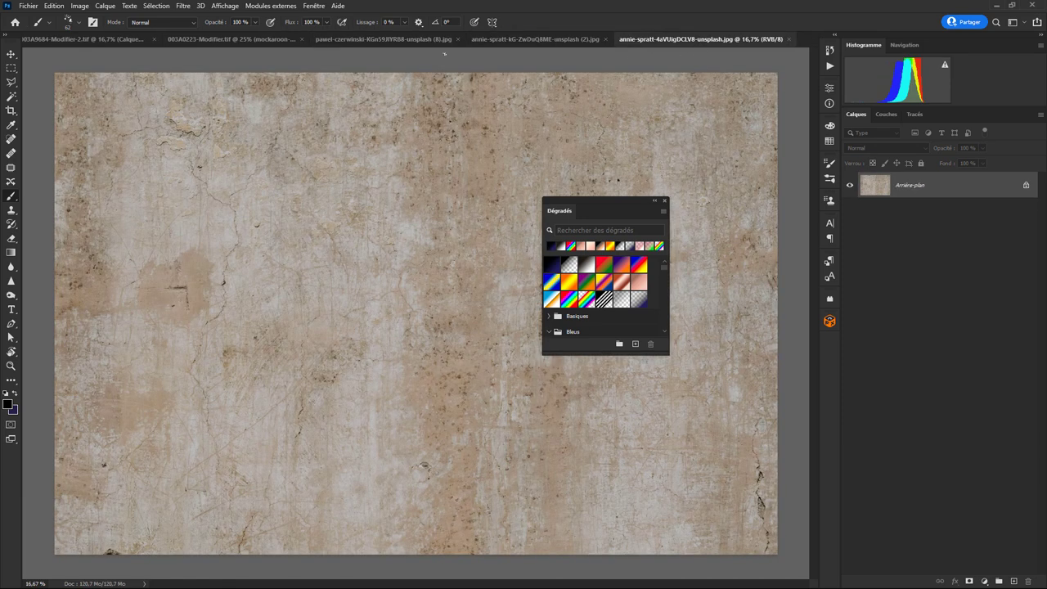
left_click(424, 39)
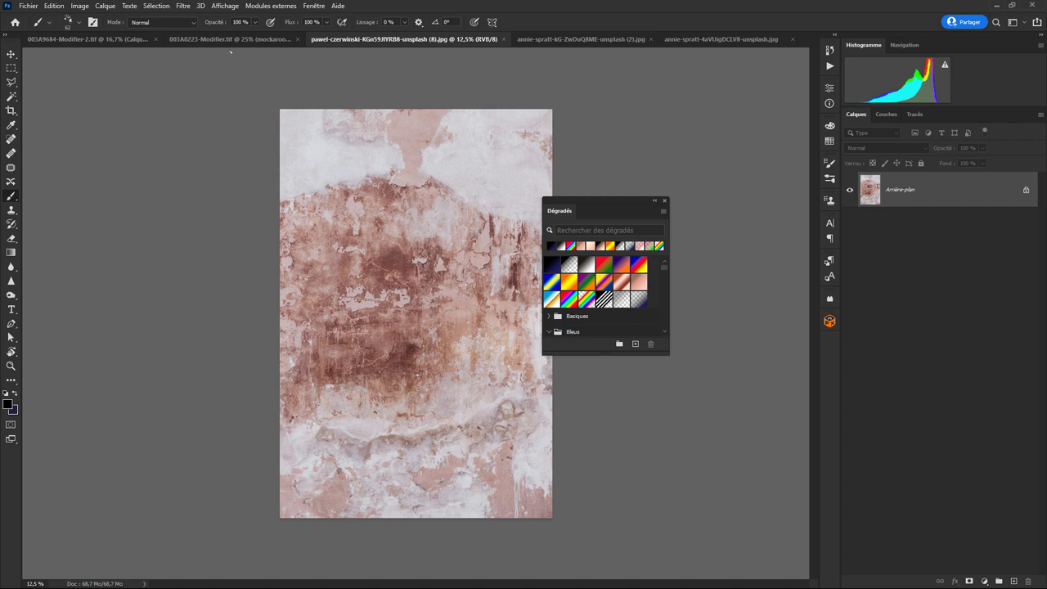
left_click(130, 41)
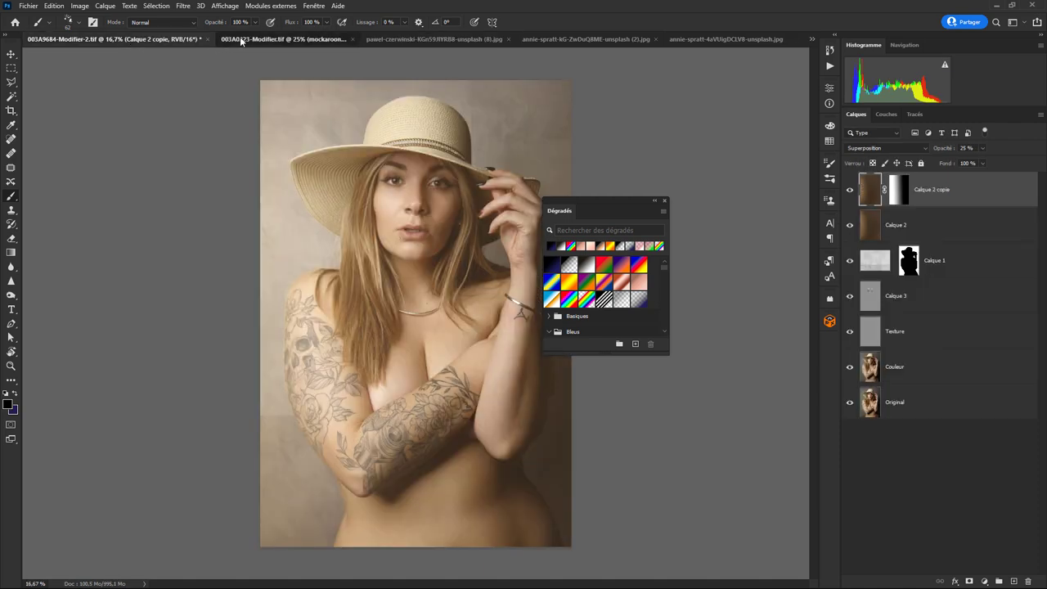
left_click(240, 37)
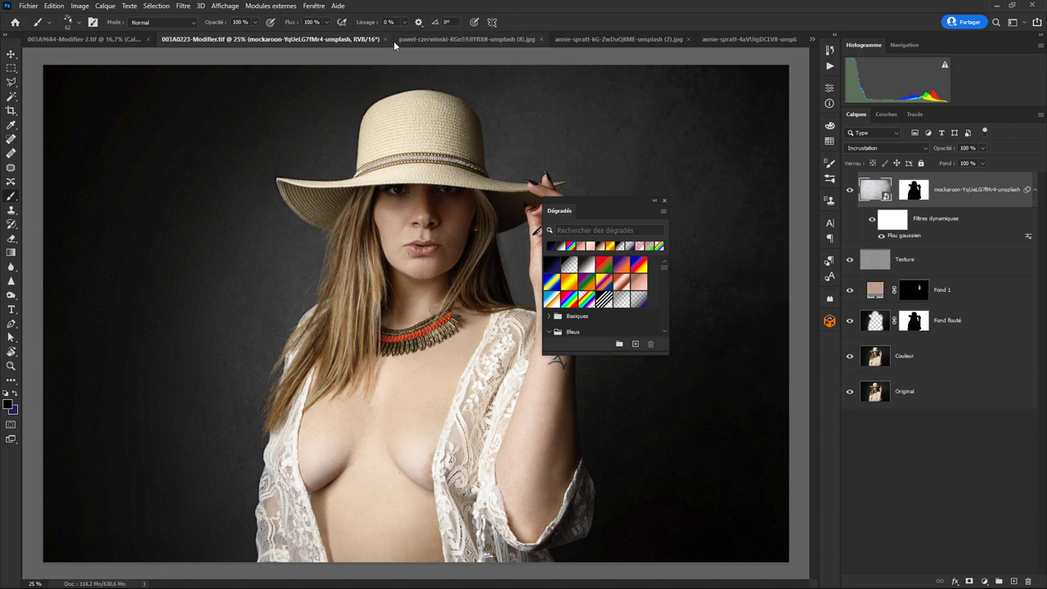
Open the Fenêtre menu to see its panels and workspace layouts.
left_click(322, 6)
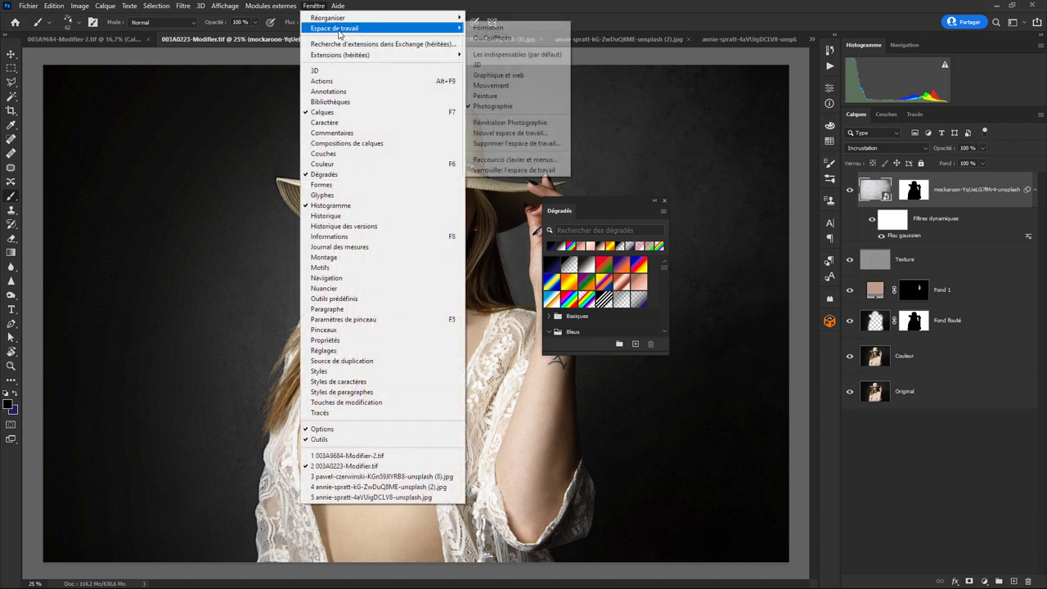
mouse_move(335, 28)
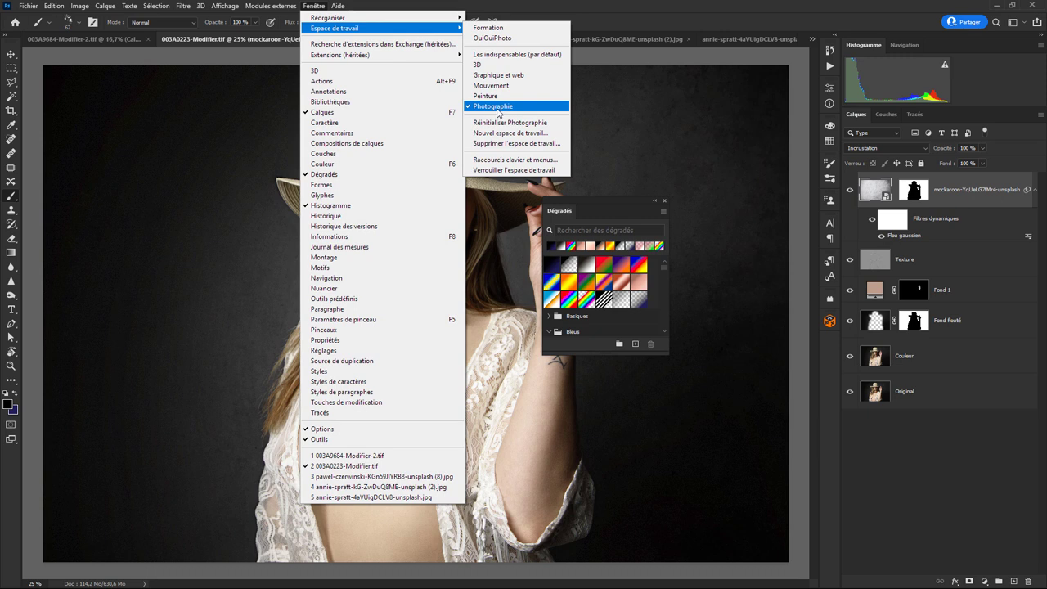
Show Libraries and browse Votre bibliothèque and Kyle's Sample Brush Pack, ending on the library list.
left_click(358, 102)
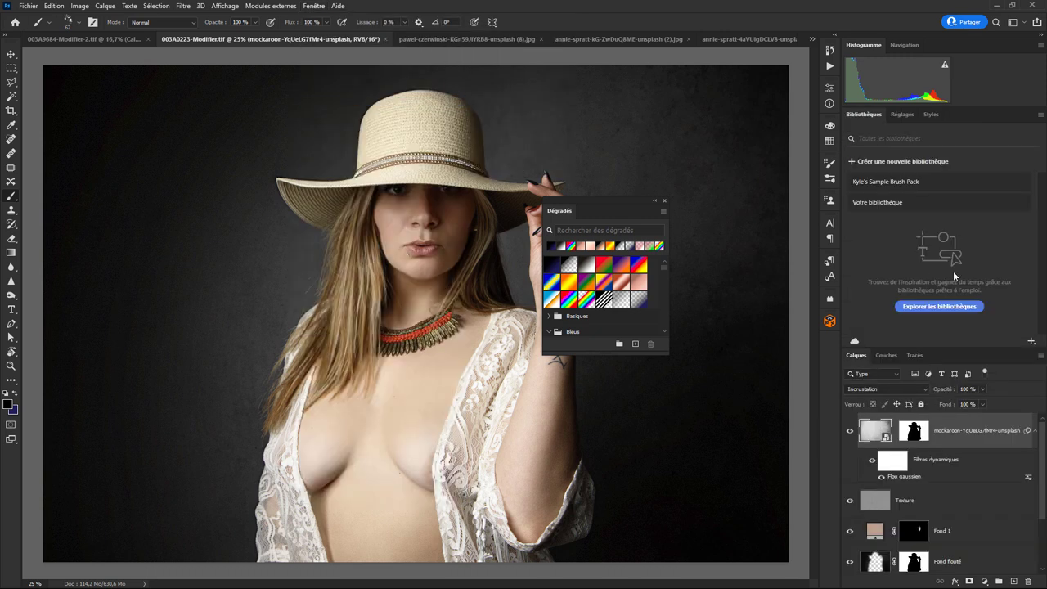
left_click(880, 205)
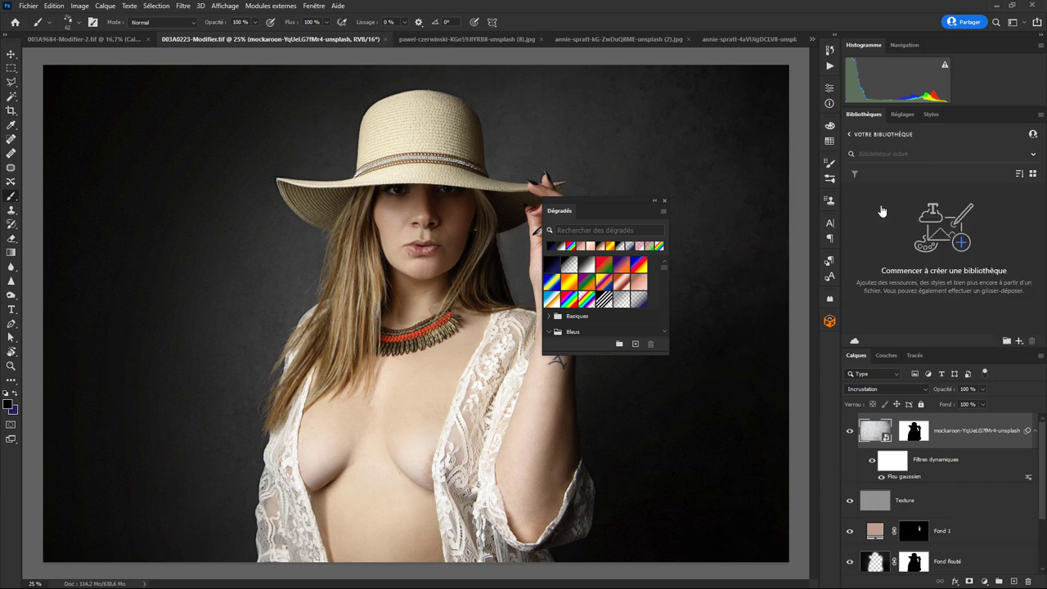
left_click(849, 134)
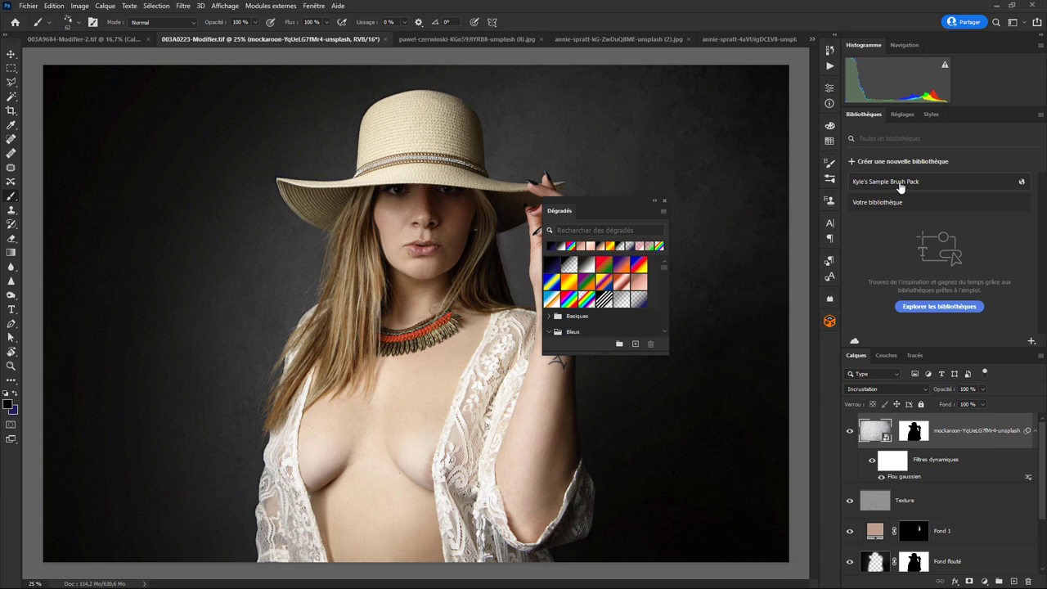
left_click(899, 184)
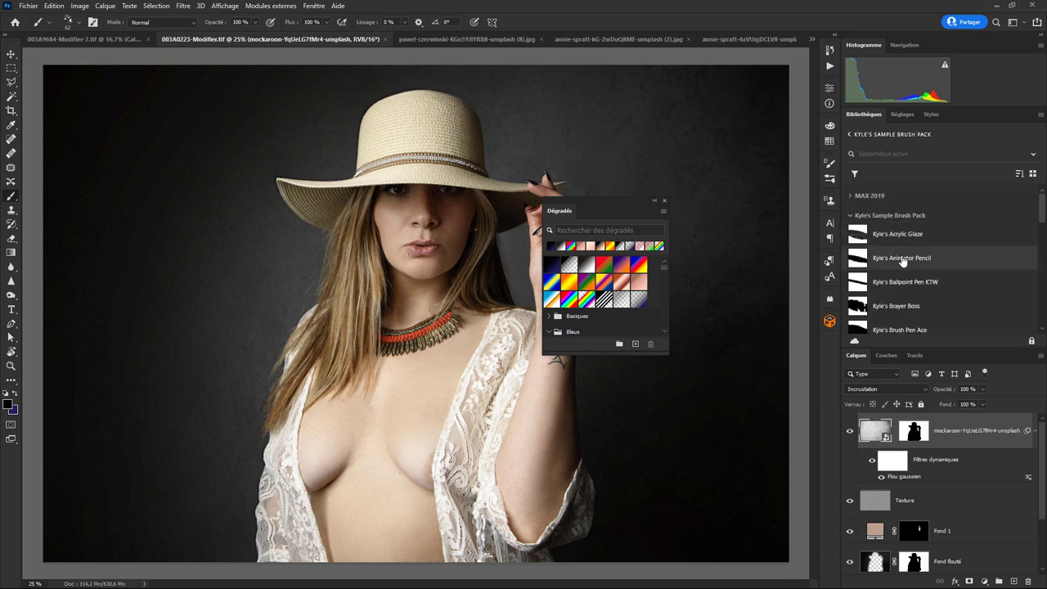
left_click(850, 215)
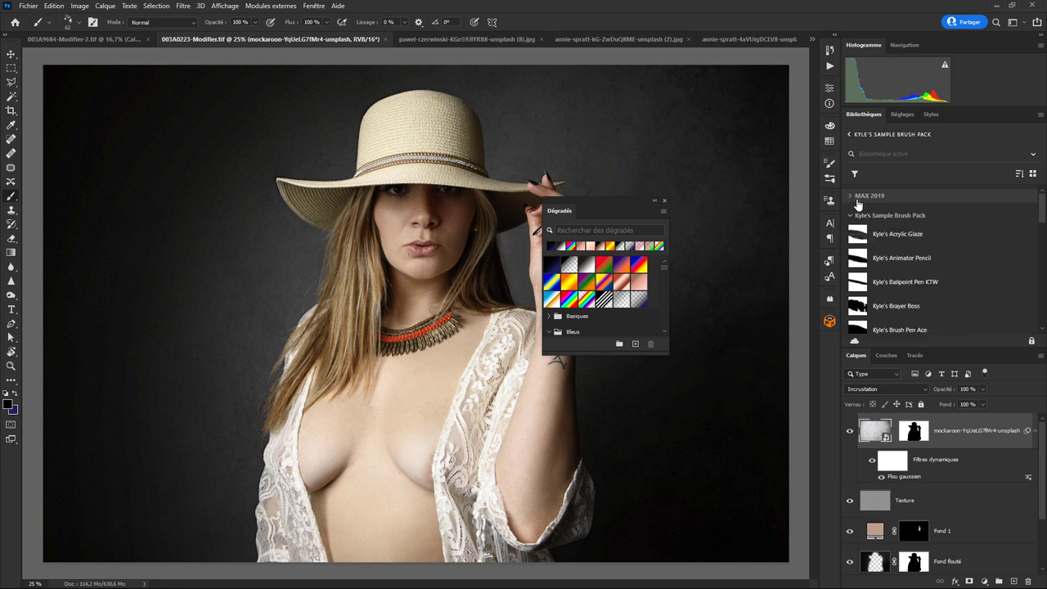
left_click(849, 136)
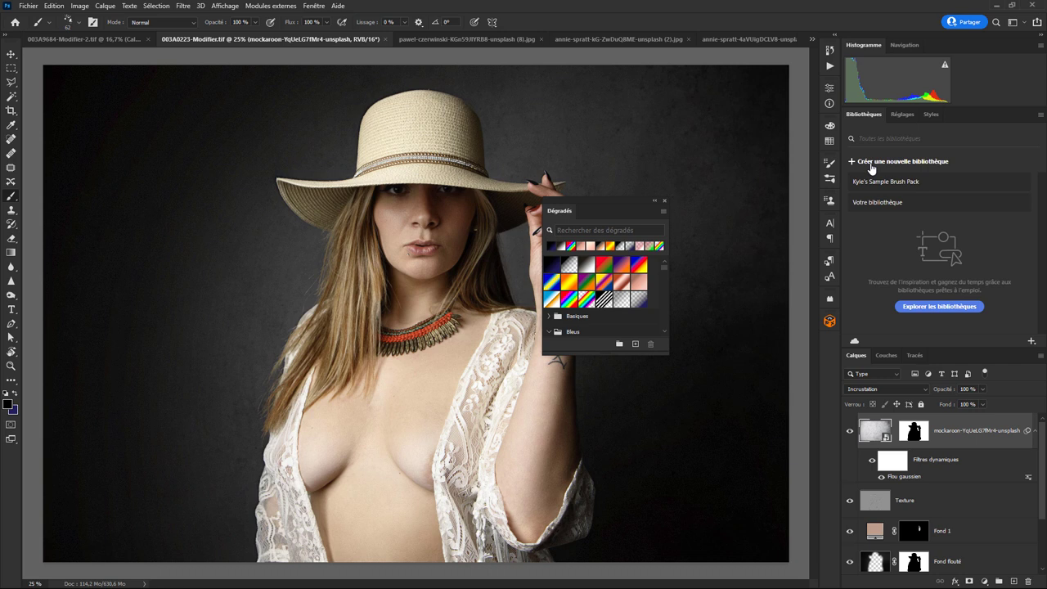
Create a new library named Elements les plus utilisés.
left_click(871, 166)
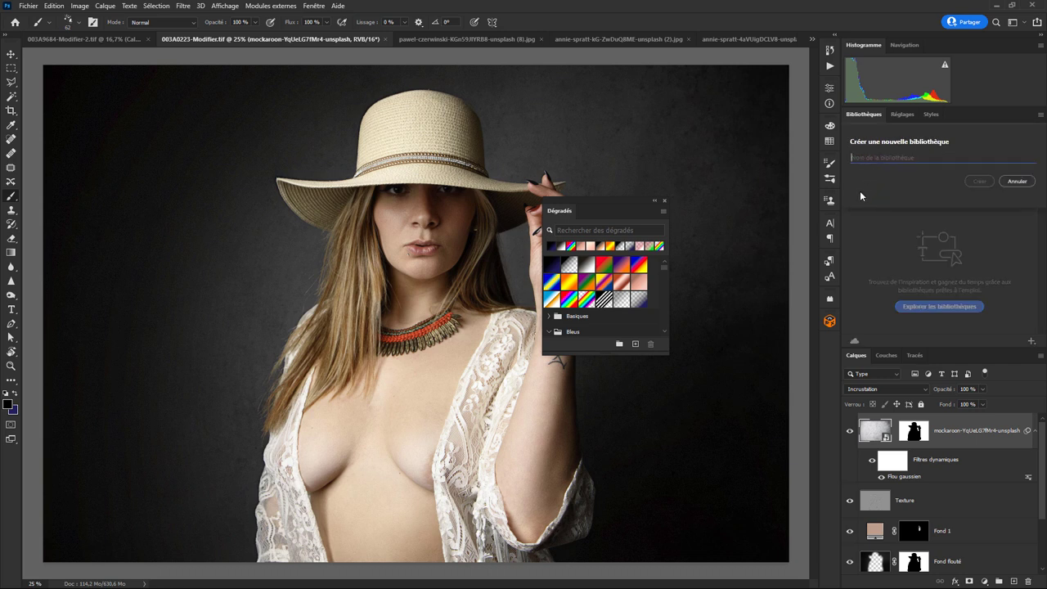
type("E")
type("lus utilisés")
key("Return")
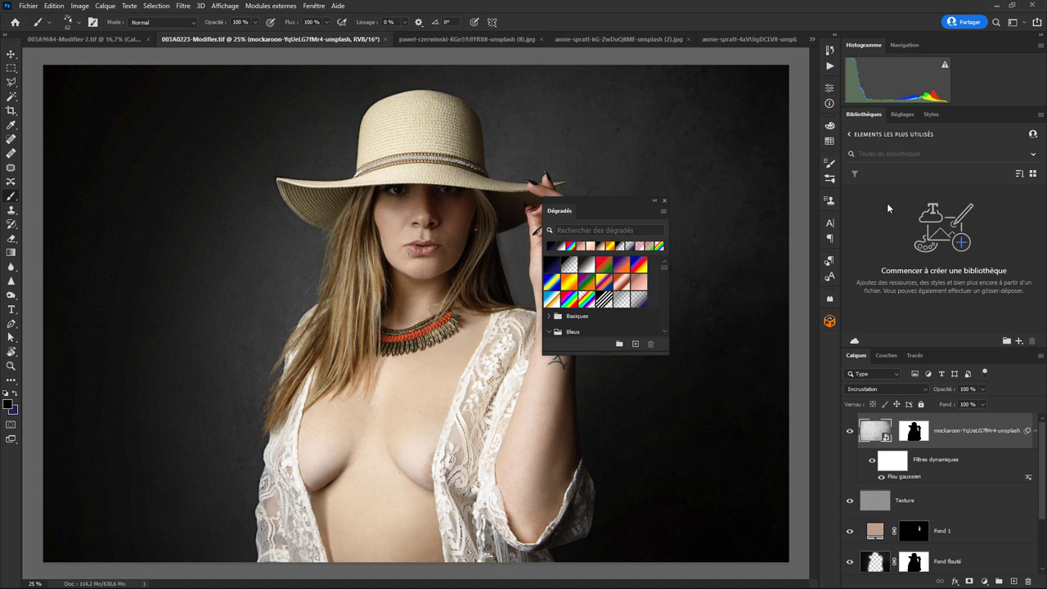
Add two groups to the library, named Fonds and Brosses.
left_click(1006, 342)
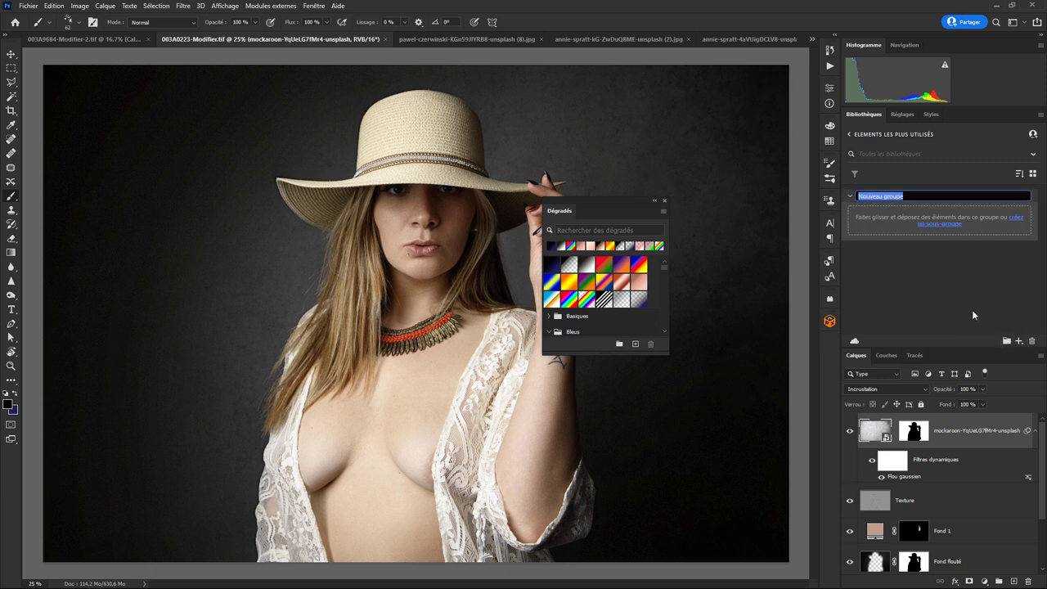
type("Fonds")
key("Return")
left_click(931, 289)
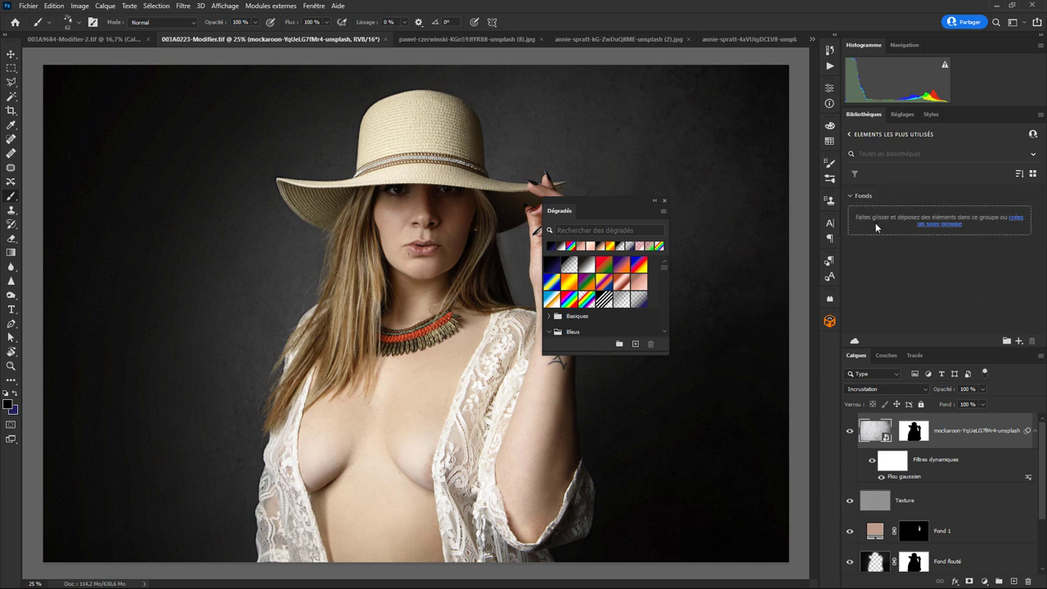
left_click(1006, 340)
type("Brosses")
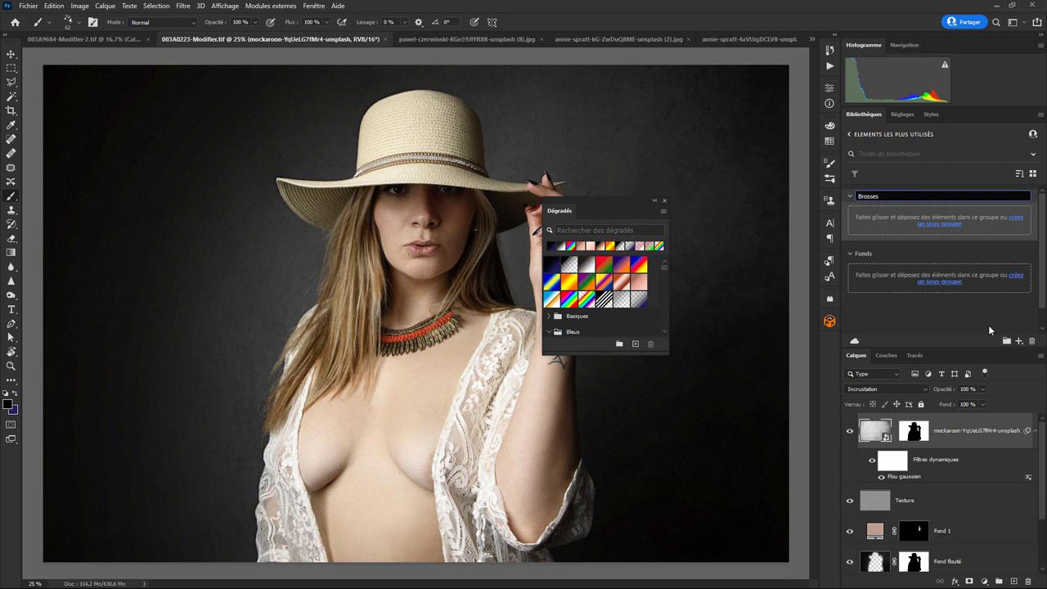
key("Return")
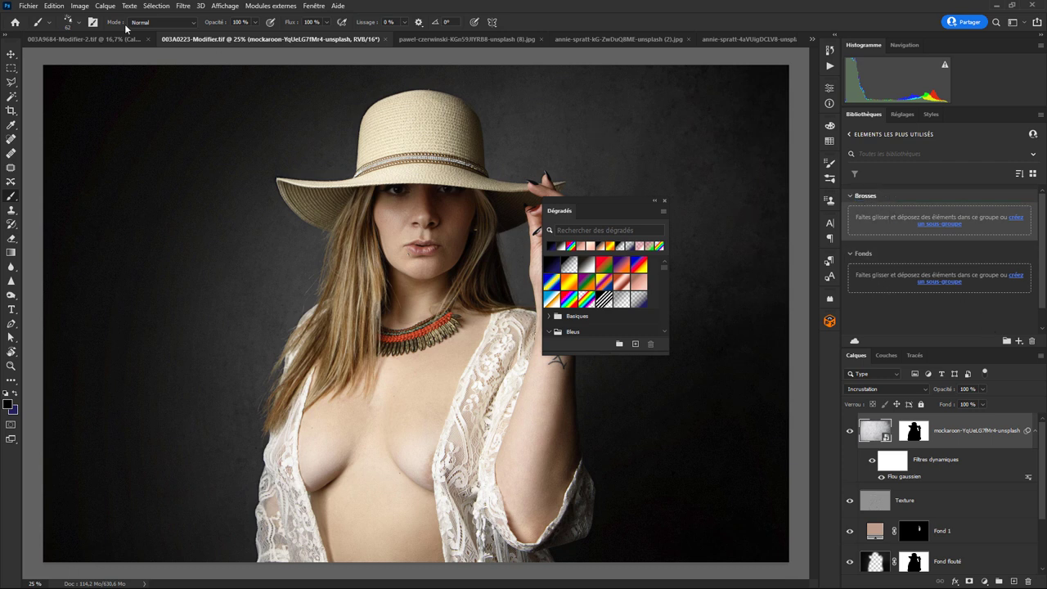
Show the Brushes panel and add brush 18 to the Brosses group.
left_click(314, 6)
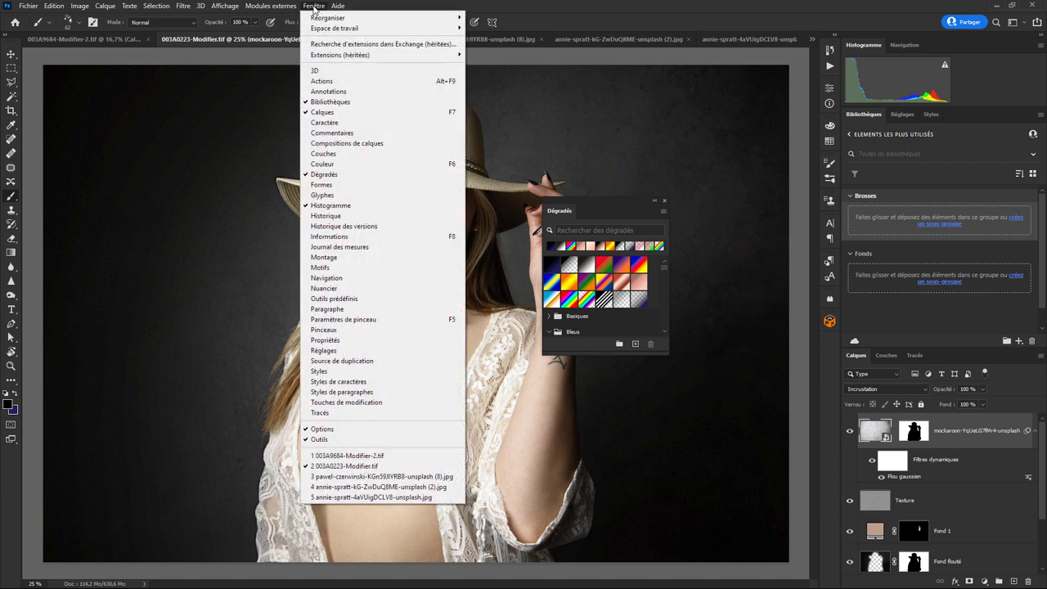
left_click(344, 332)
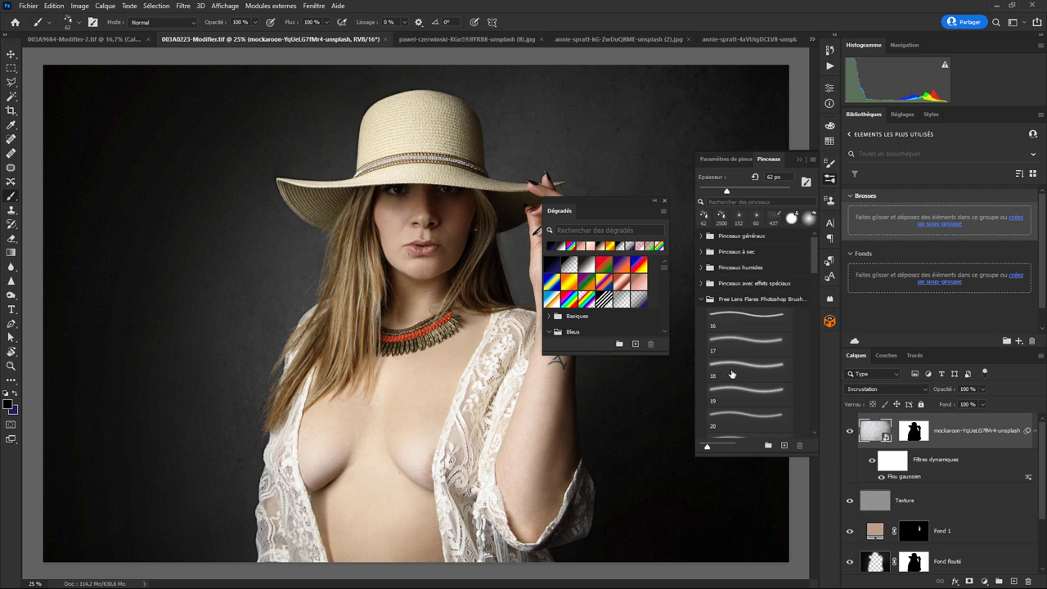
left_click_drag(731, 373, 916, 223)
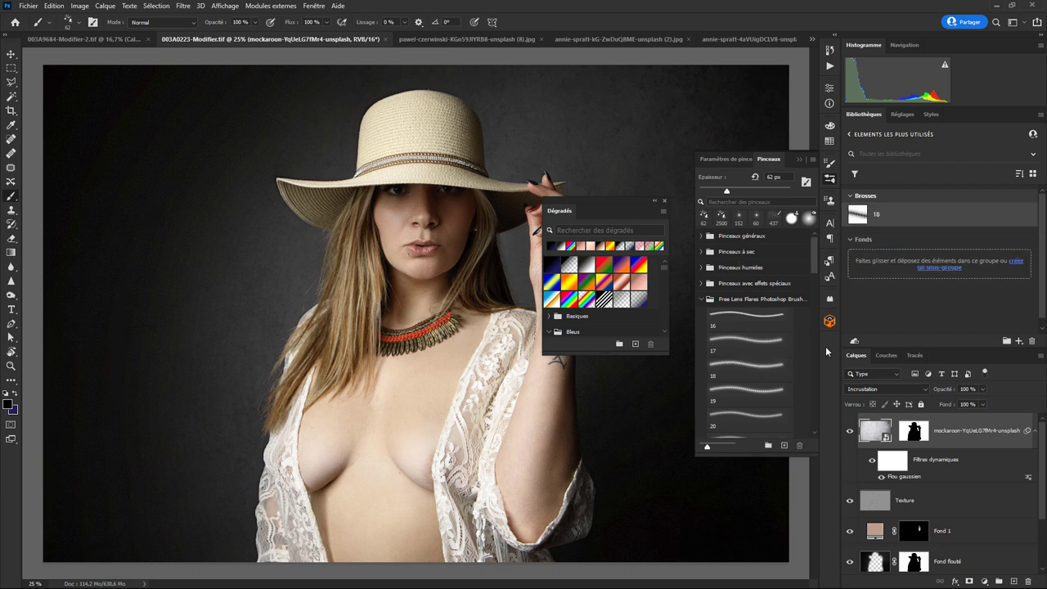
Add Kyle's conceptual all-purpose and real oils brushes to Brosses, then check a brush's actions.
left_click(701, 283)
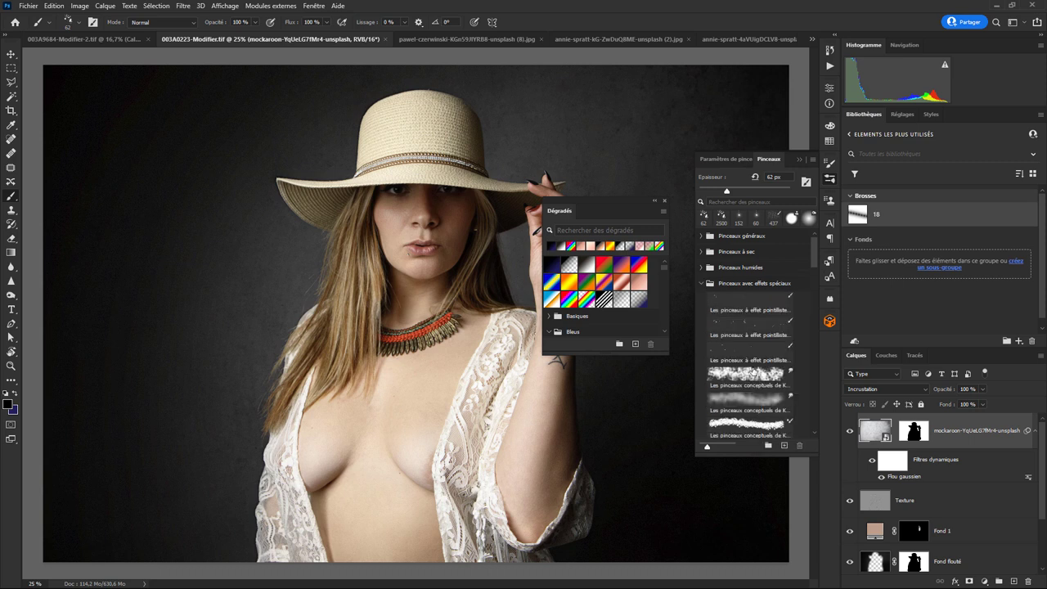
left_click_drag(748, 375, 900, 245)
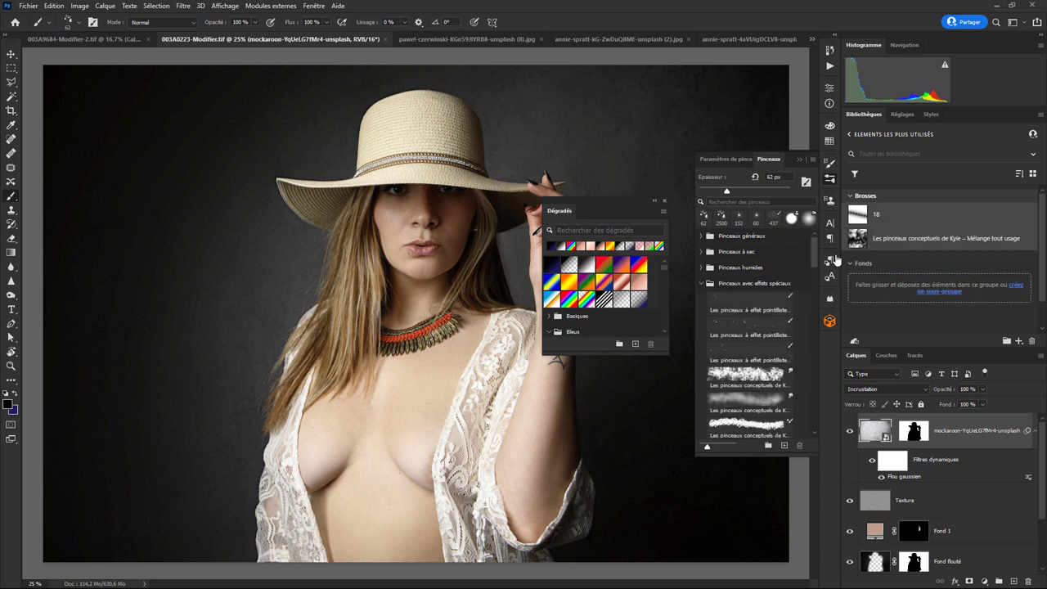
left_click(700, 268)
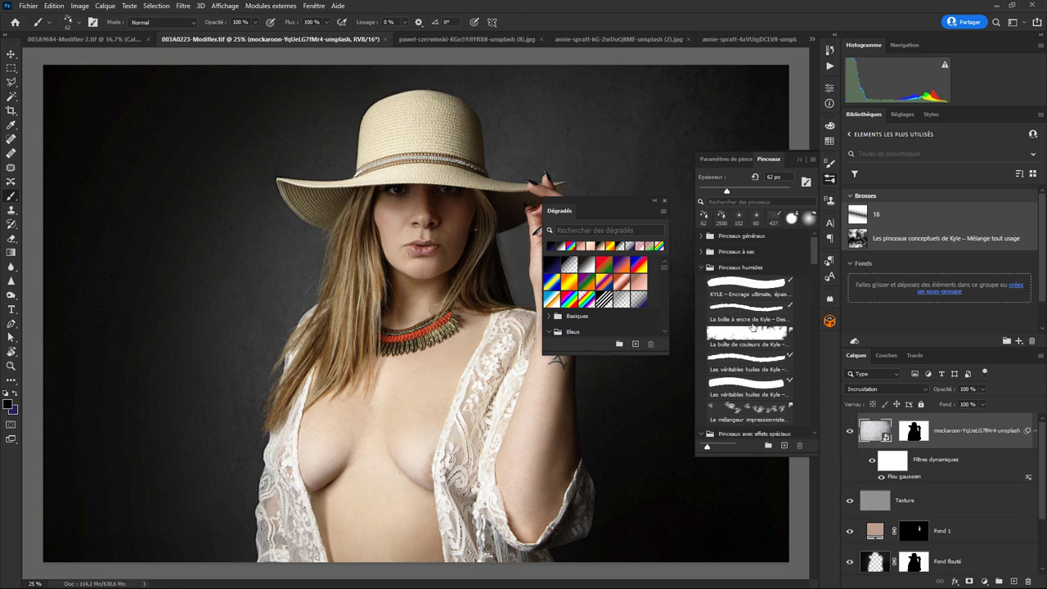
left_click_drag(746, 360, 895, 206)
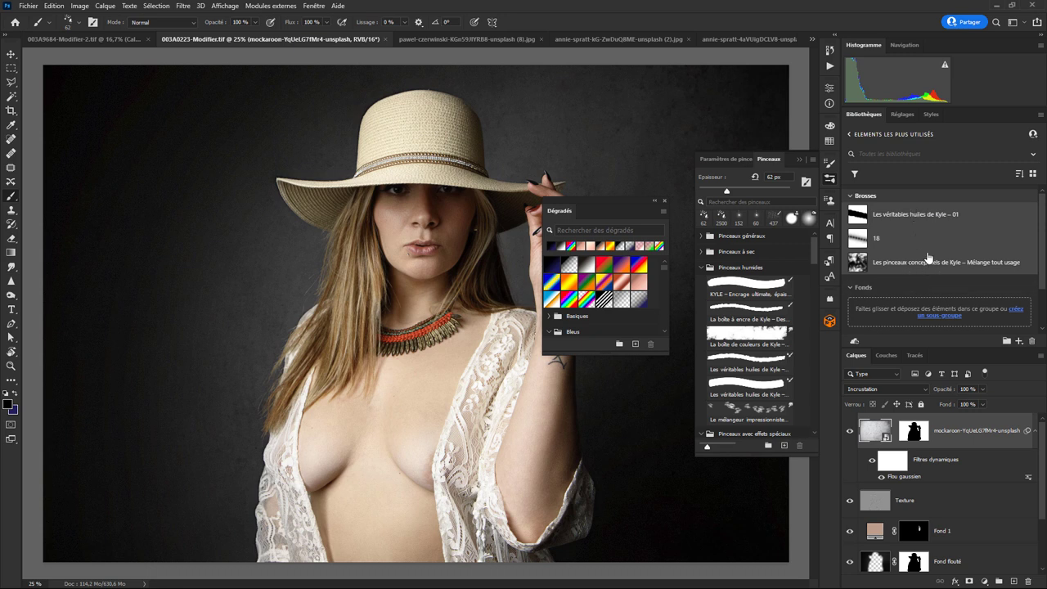
right_click(915, 220)
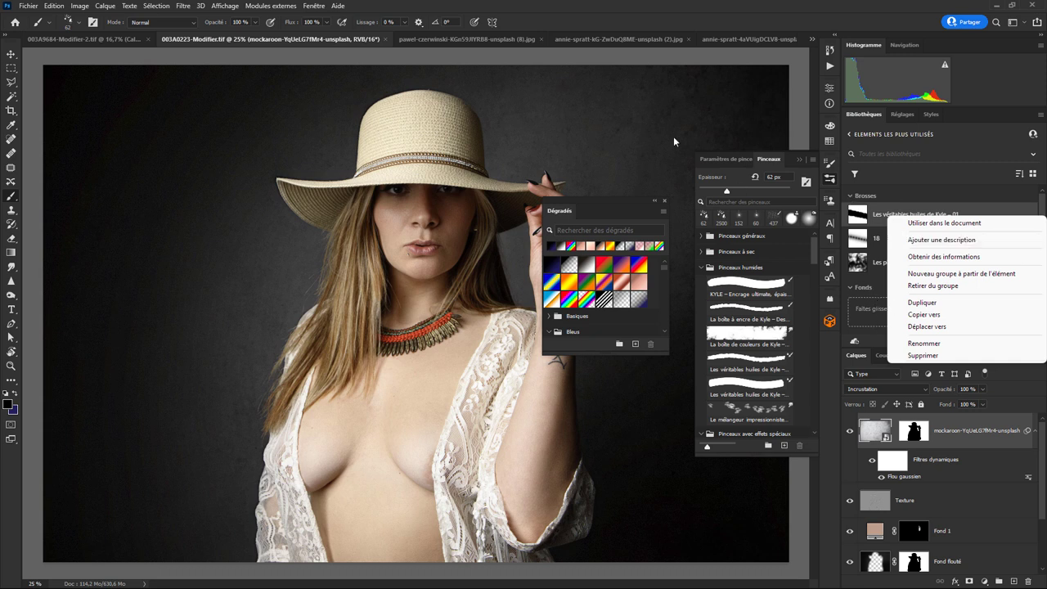
Drag the pink, grey and beige Arrière-plan texture layers into Fonds and reorder them.
left_click(471, 40)
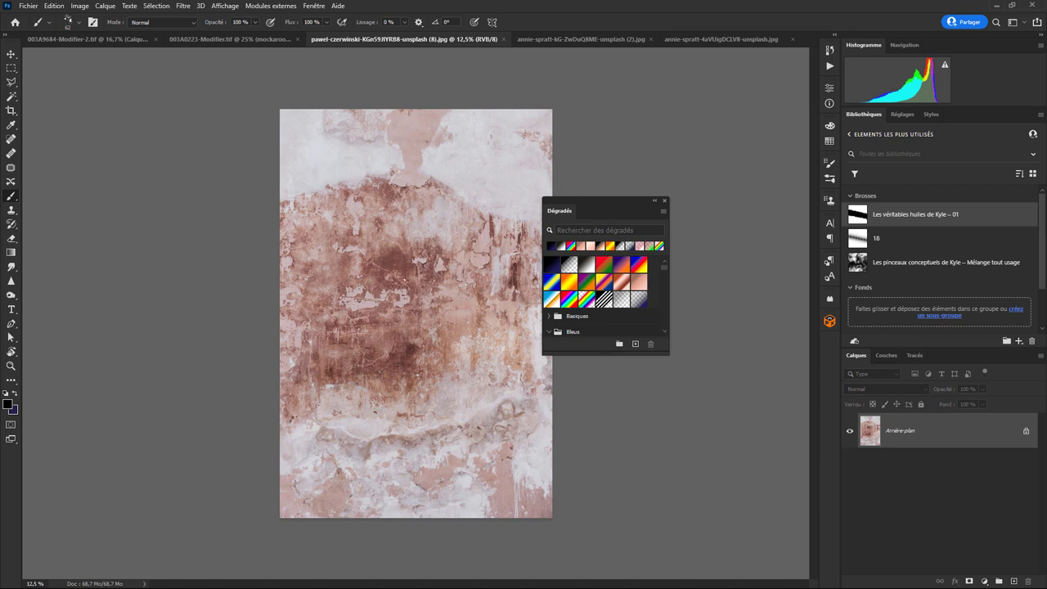
mouse_move(870, 436)
left_mouse_down()
mouse_move(878, 386)
mouse_move(938, 310)
left_mouse_up()
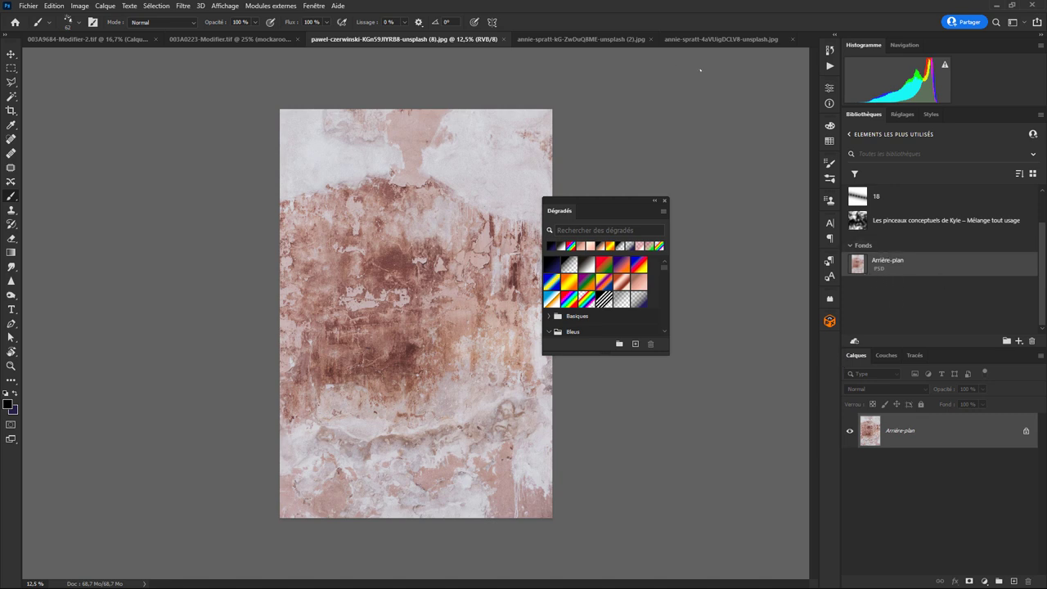
left_click(632, 39)
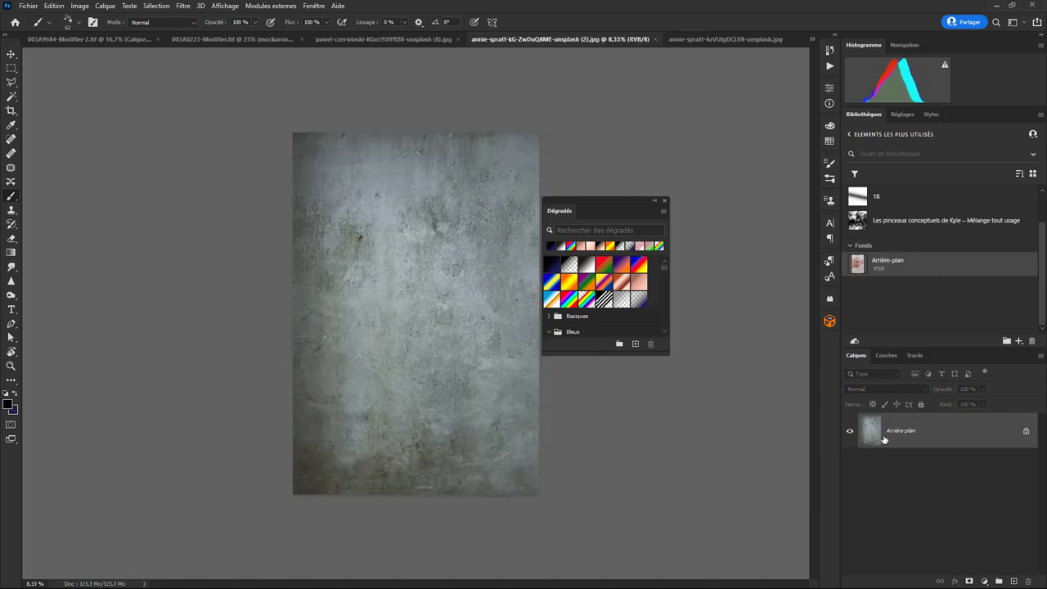
left_click_drag(871, 435, 893, 274)
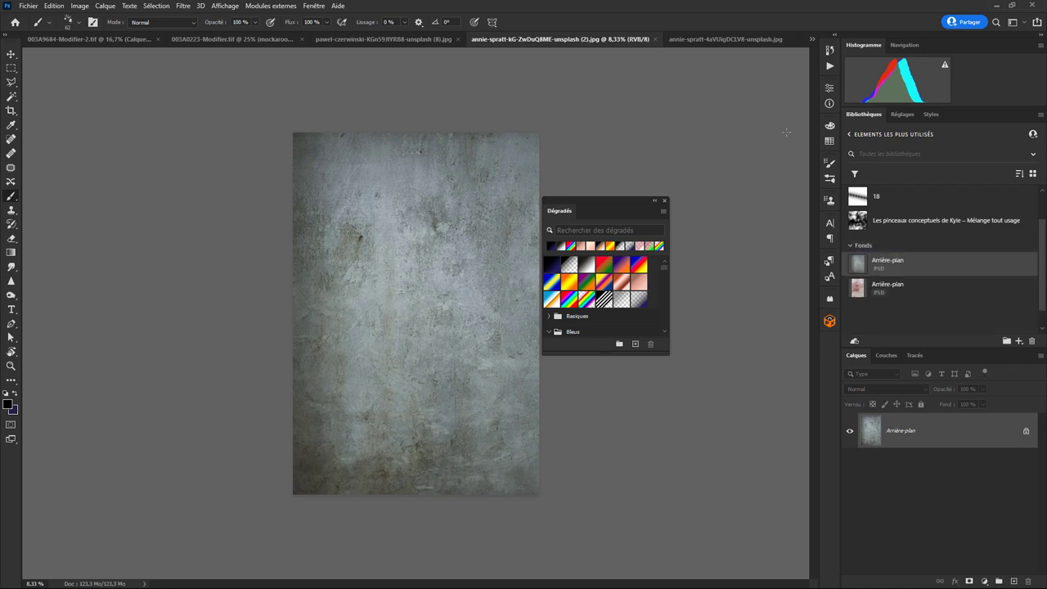
left_click(719, 39)
left_click_drag(879, 432, 891, 324)
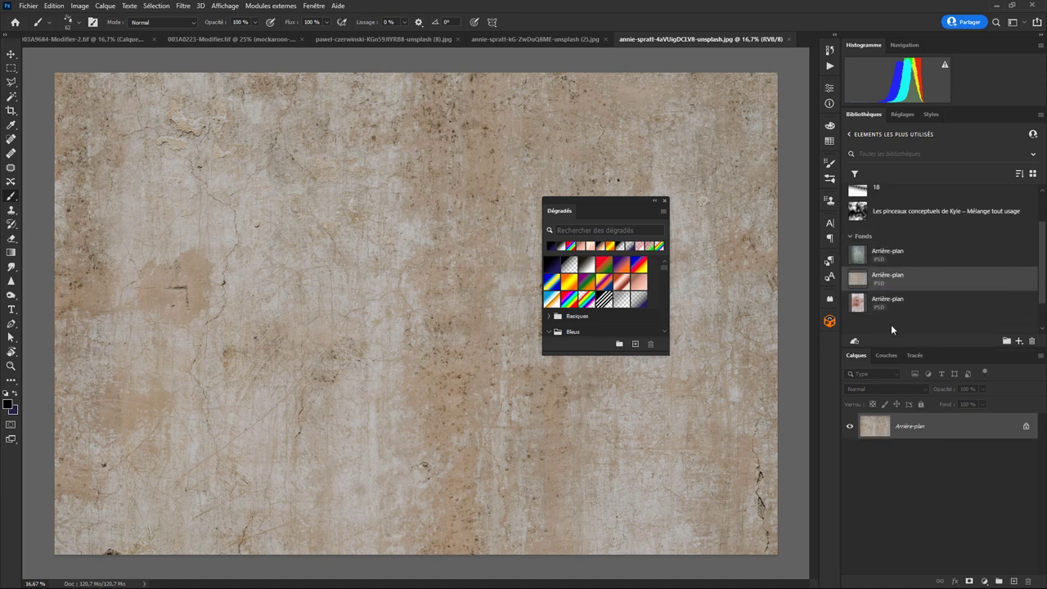
mouse_move(889, 297)
left_mouse_down()
mouse_move(892, 242)
mouse_move(892, 270)
left_mouse_up()
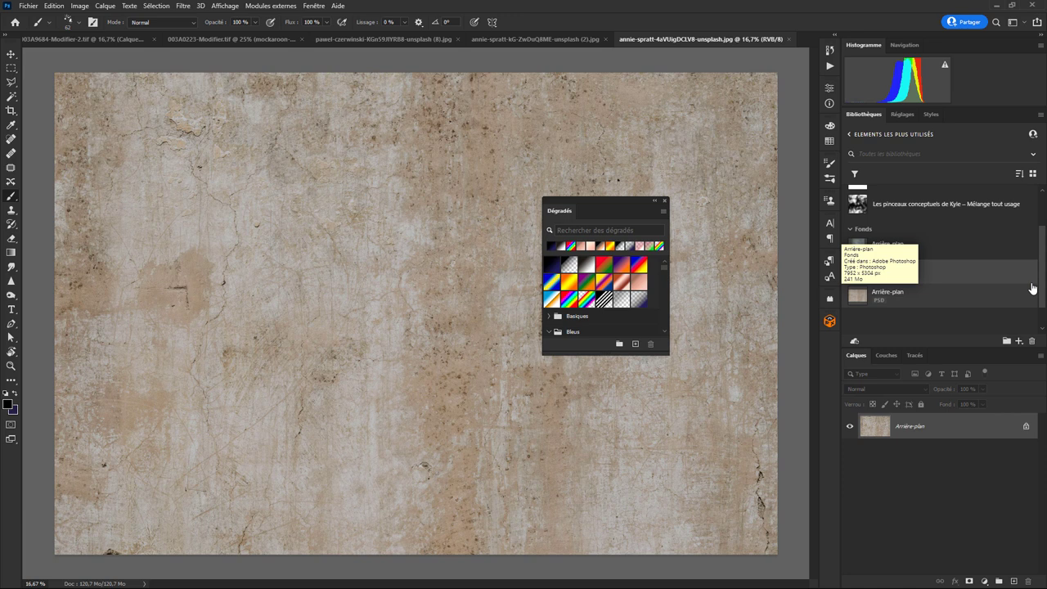
scroll(1037, 278, "up", 1)
scroll(1037, 278, "up", 2)
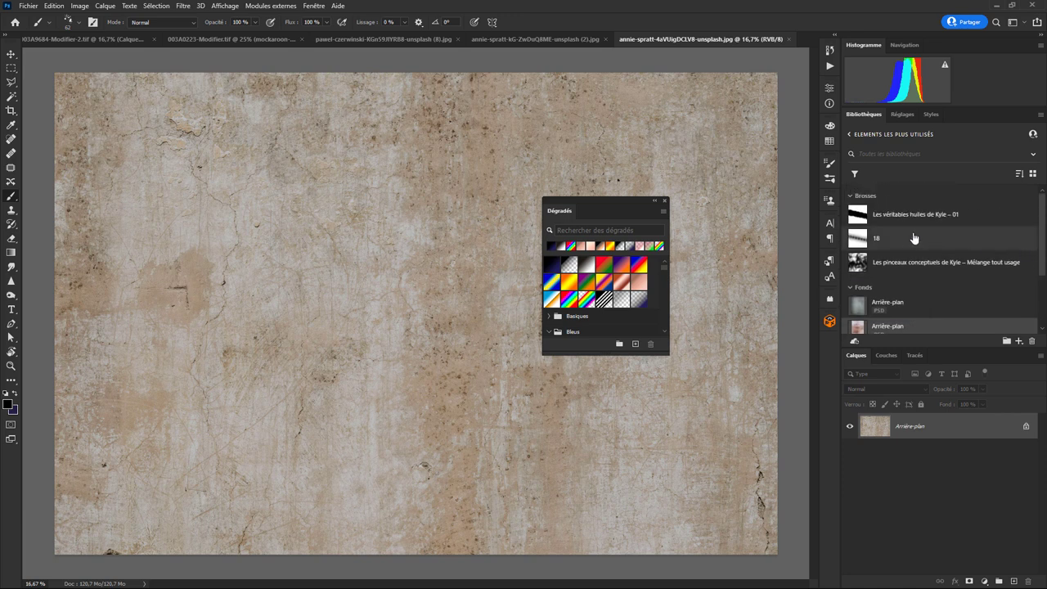
Collapse Brosses and Fonds, create a blank white document, and return to the library list.
left_click(851, 195)
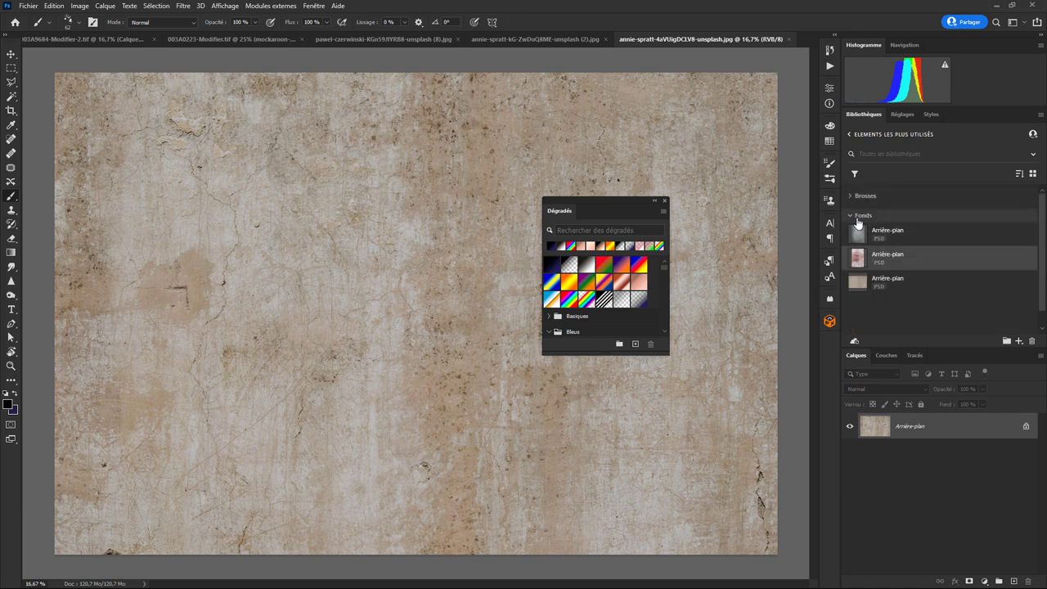
left_click(849, 215)
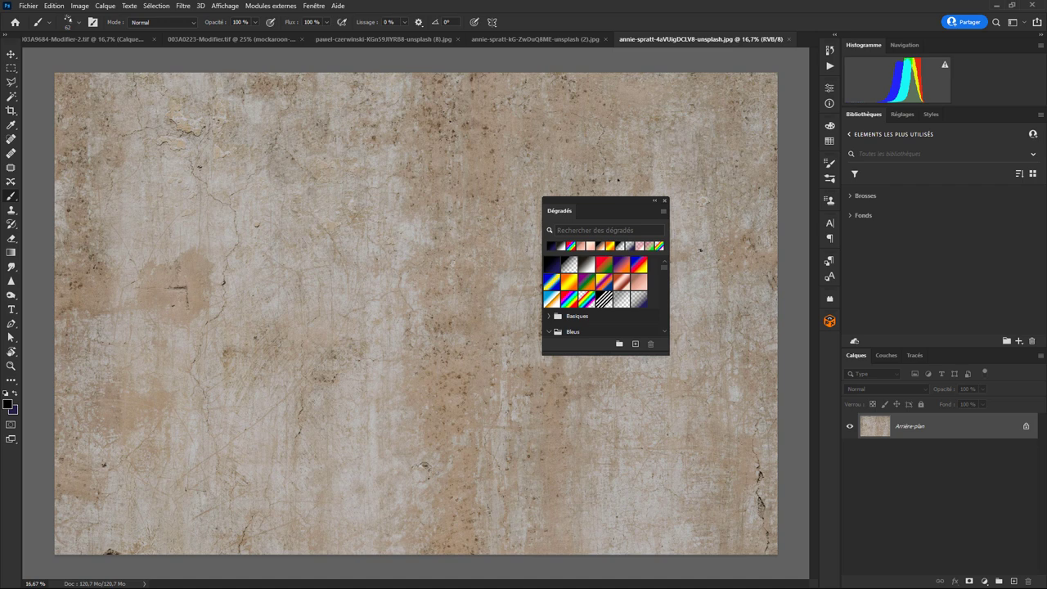
left_click(30, 8)
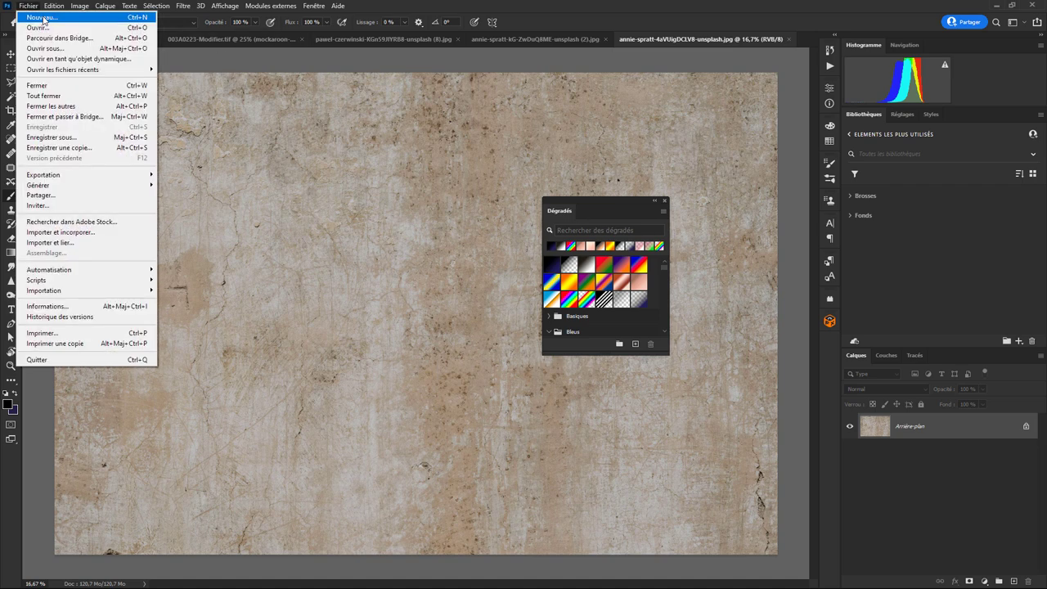
left_click(44, 18)
left_click(632, 461)
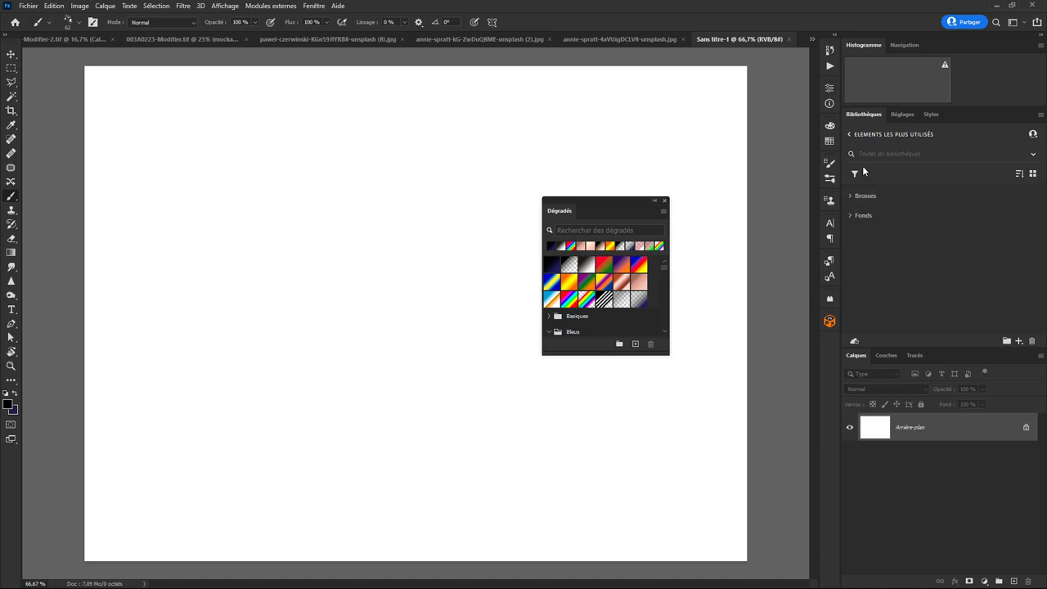
left_click(850, 136)
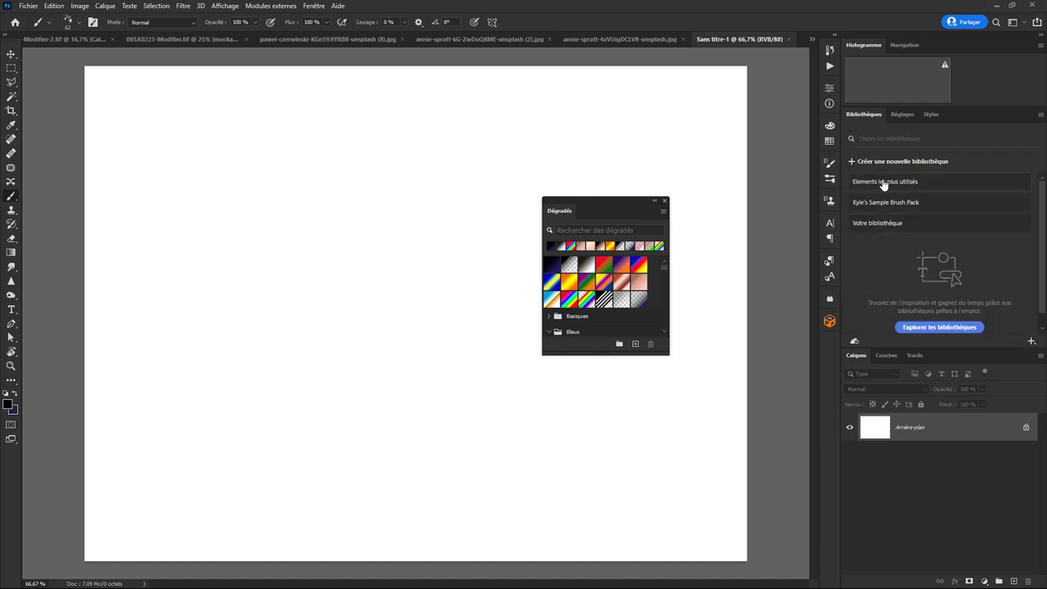
Place the grey concrete texture from Fonds into Sans titre-1, stretched to fill the canvas.
left_click(883, 182)
left_click(851, 216)
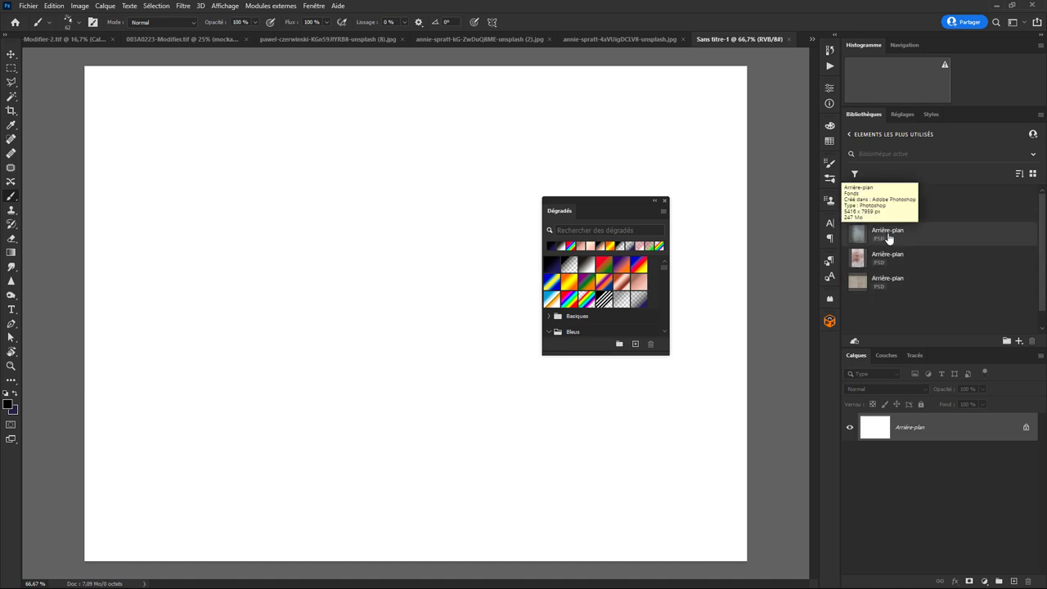
left_click_drag(888, 238, 429, 307)
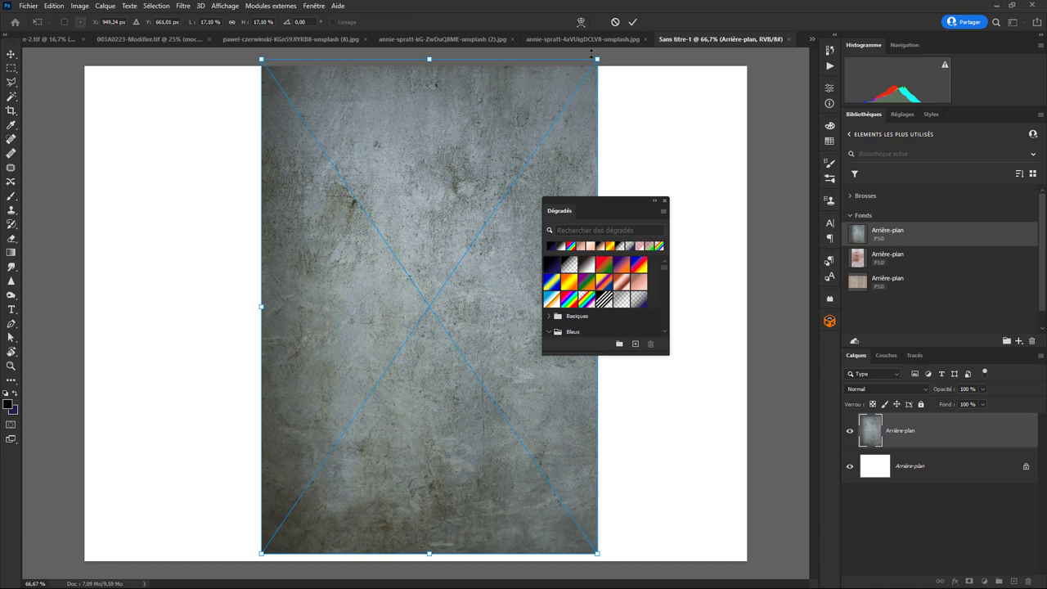
mouse_move(592, 55)
left_mouse_down()
mouse_move(727, 87)
mouse_move(747, 65)
left_mouse_up()
left_click_drag(266, 307, 84, 331)
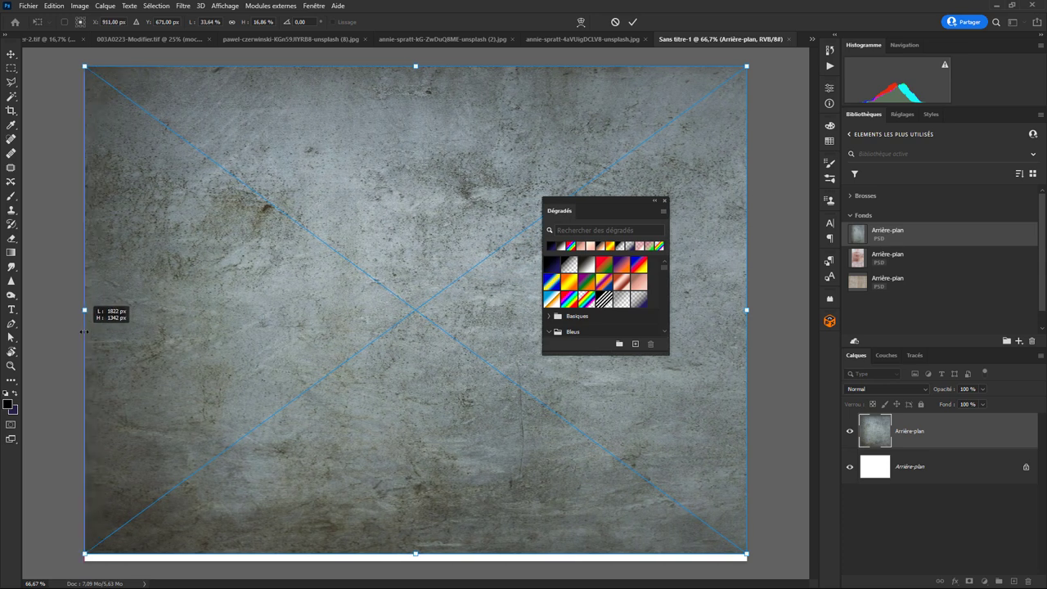
left_click_drag(415, 553, 415, 560)
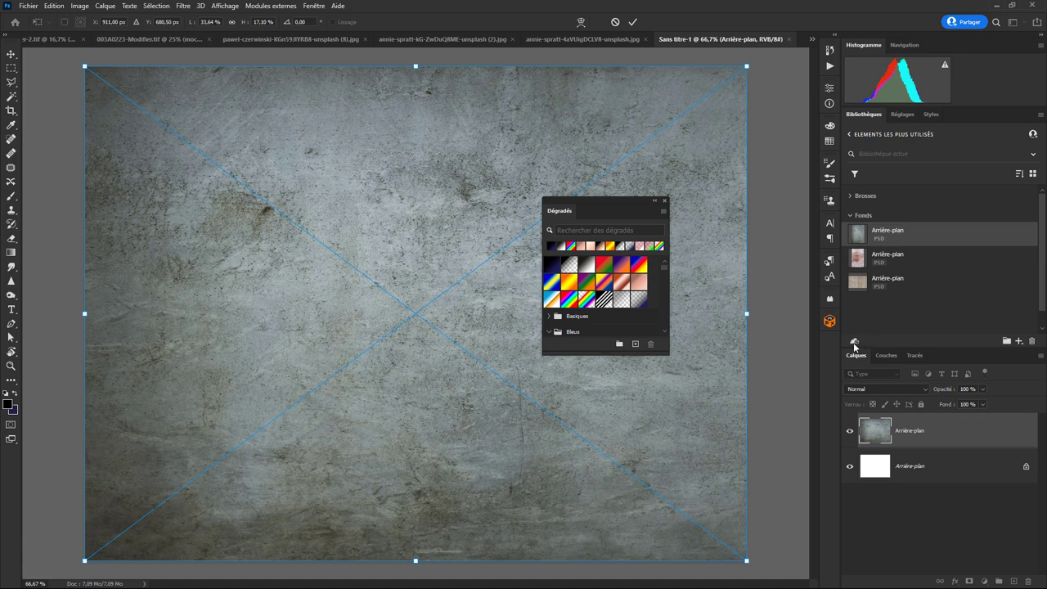
key("Return")
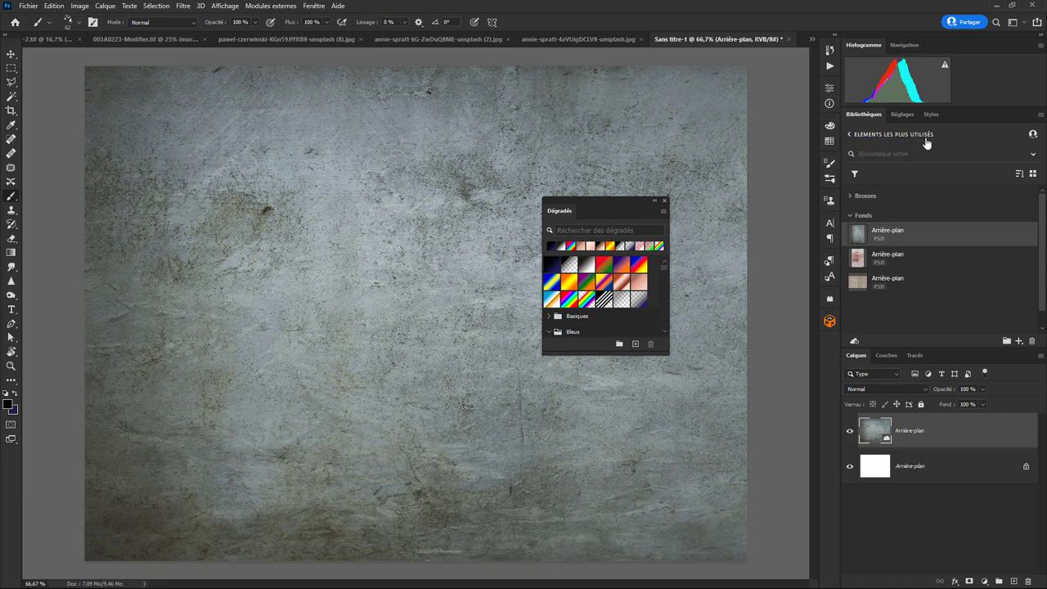
Open the library's invite dialog in Creative Cloud, review the access rights options, and close it.
left_click(1033, 136)
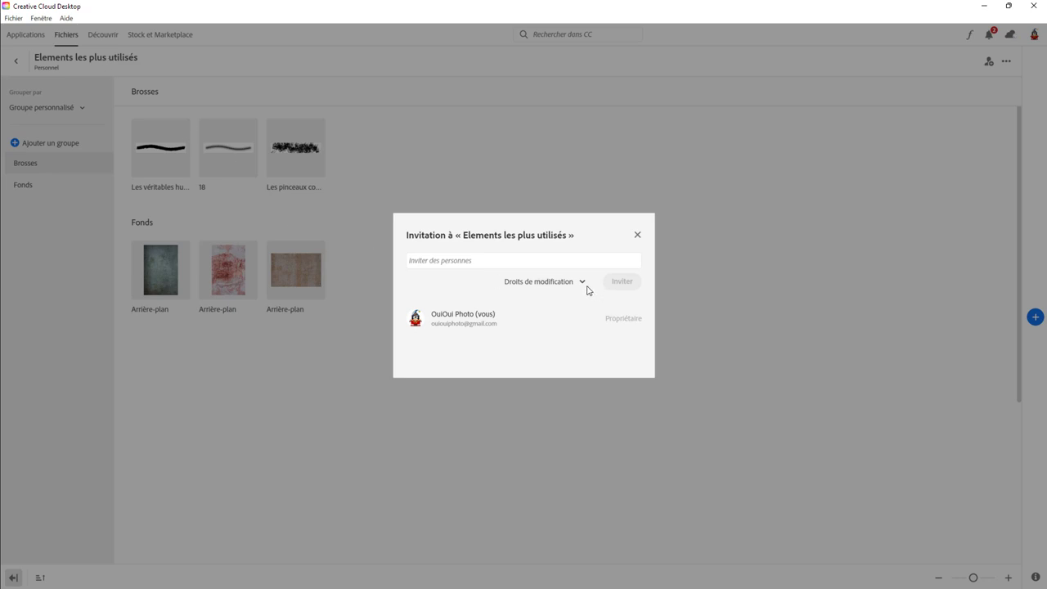
left_click(508, 261)
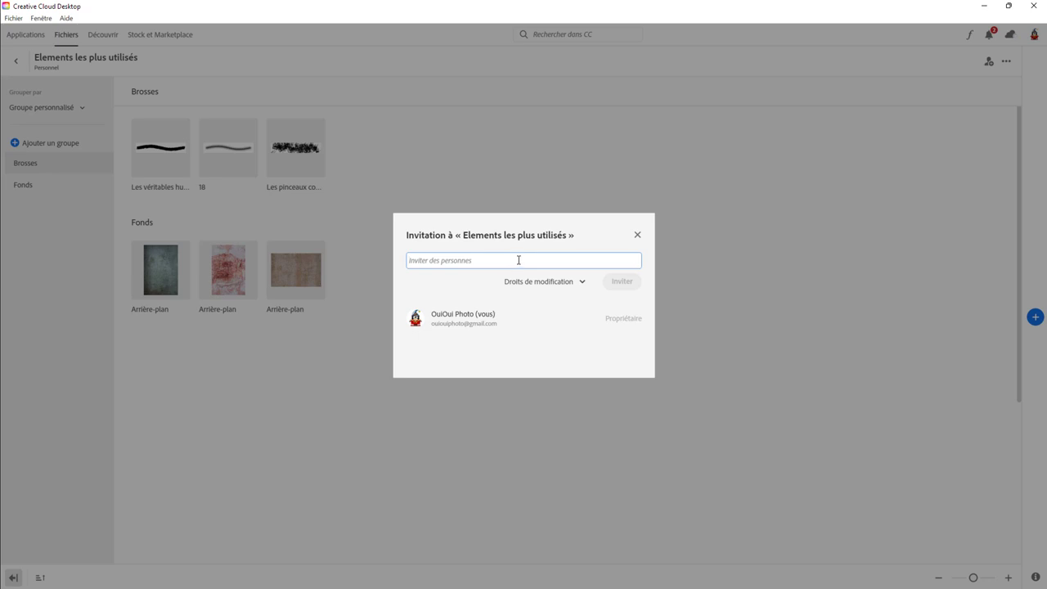
left_click(582, 286)
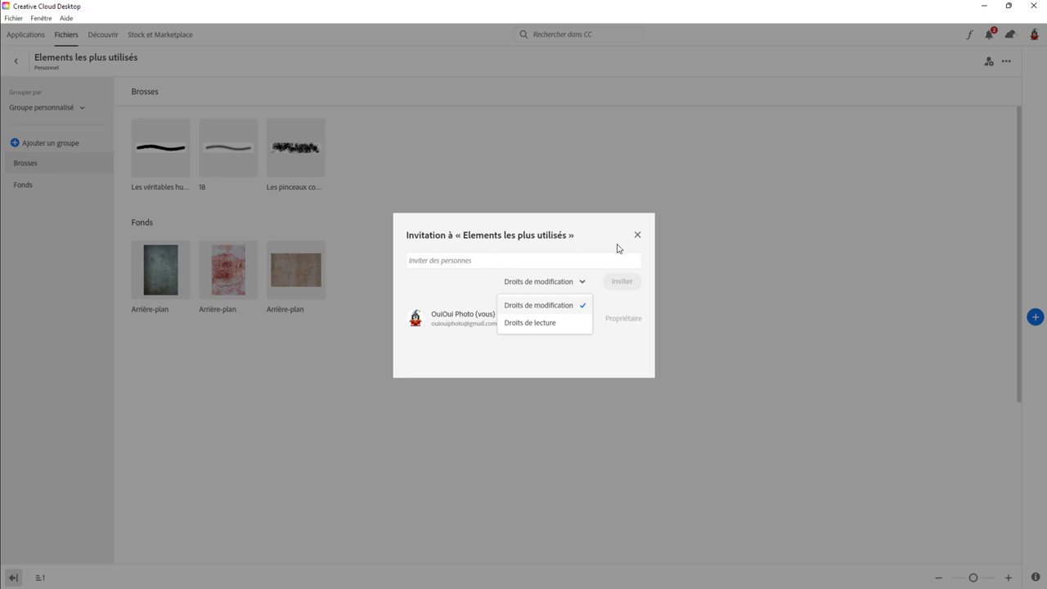
left_click(638, 236)
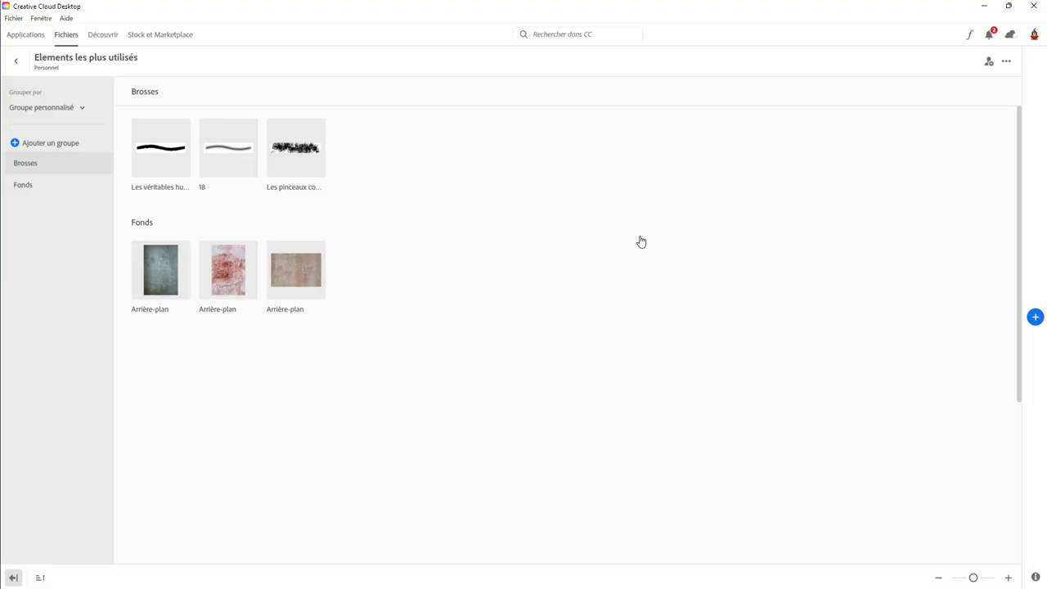
Reopen and close the invite window, then bring up the library's actions menu.
left_click(989, 65)
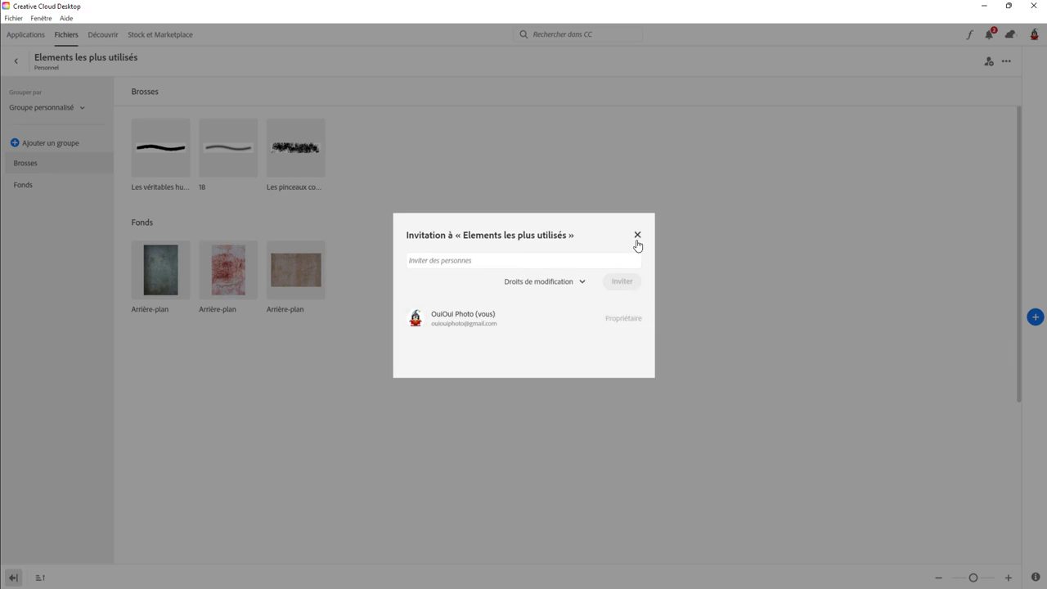
left_click(637, 236)
left_click(1006, 61)
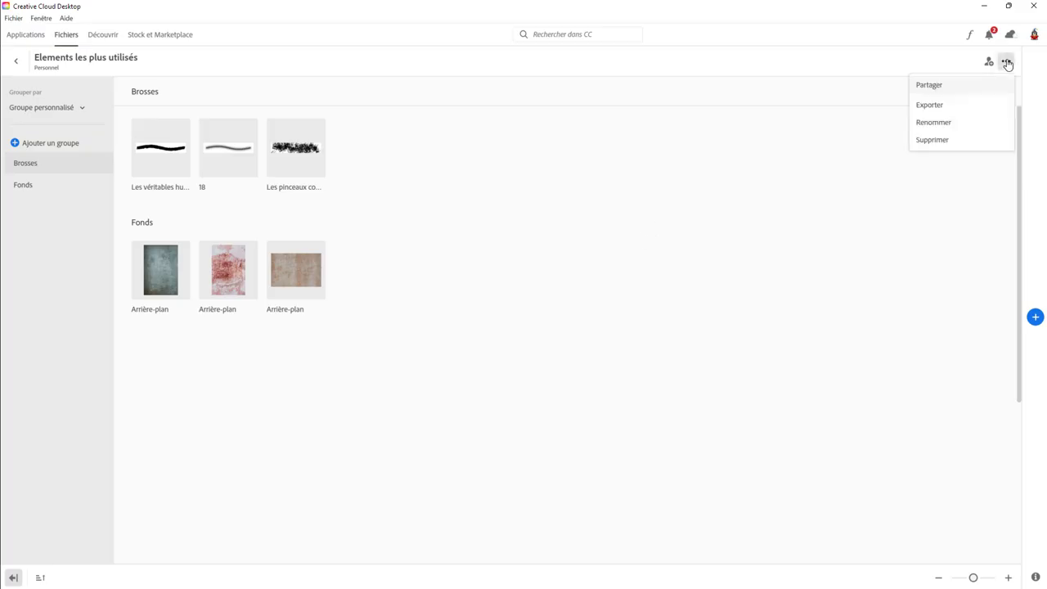
Share the Elements les plus utilisés library via a public link with saving and following allowed.
left_click(932, 87)
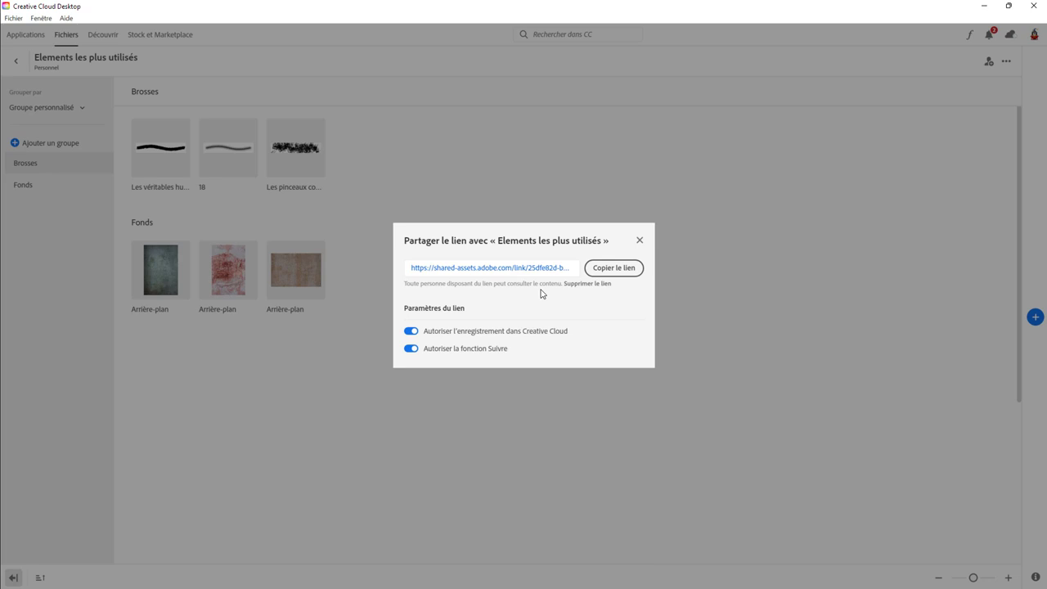
left_click(639, 241)
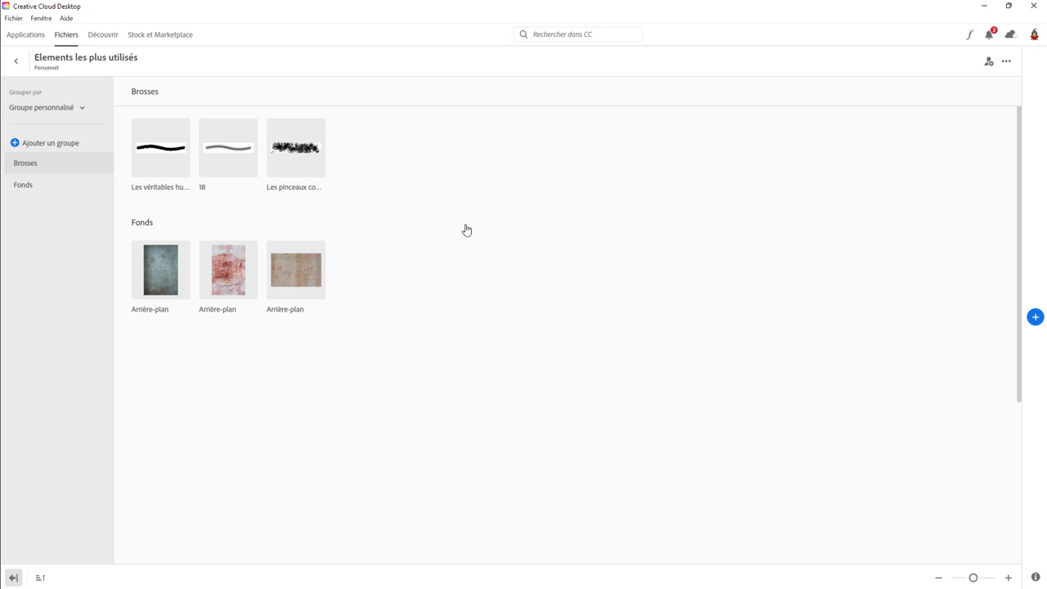
Browse the free Stock and Marketplace libraries and add the Adobe Colors library to your libraries.
left_click(170, 41)
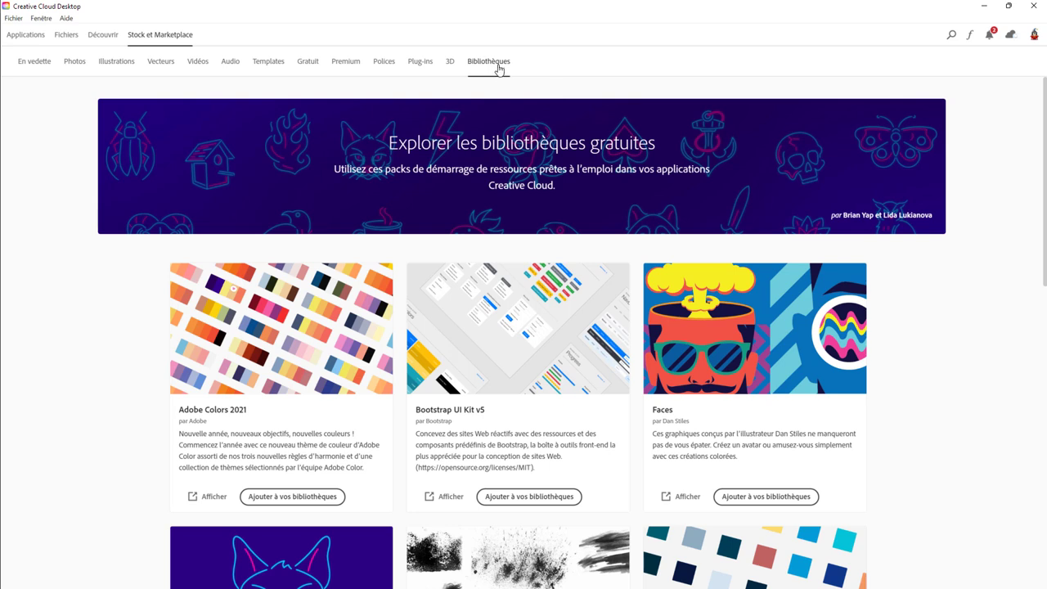
left_click(268, 65)
left_click(310, 68)
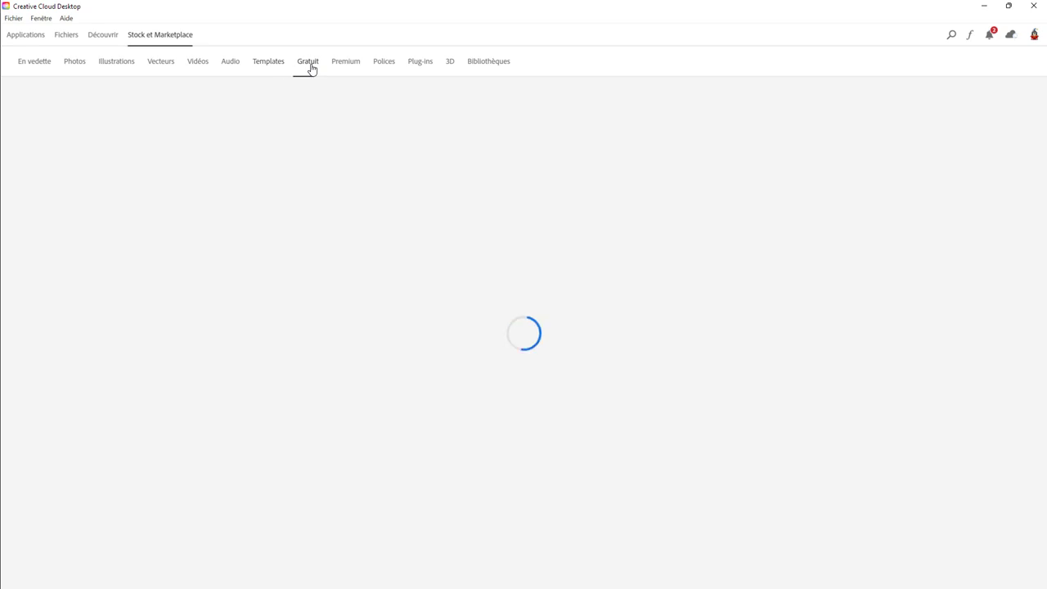
left_click(478, 67)
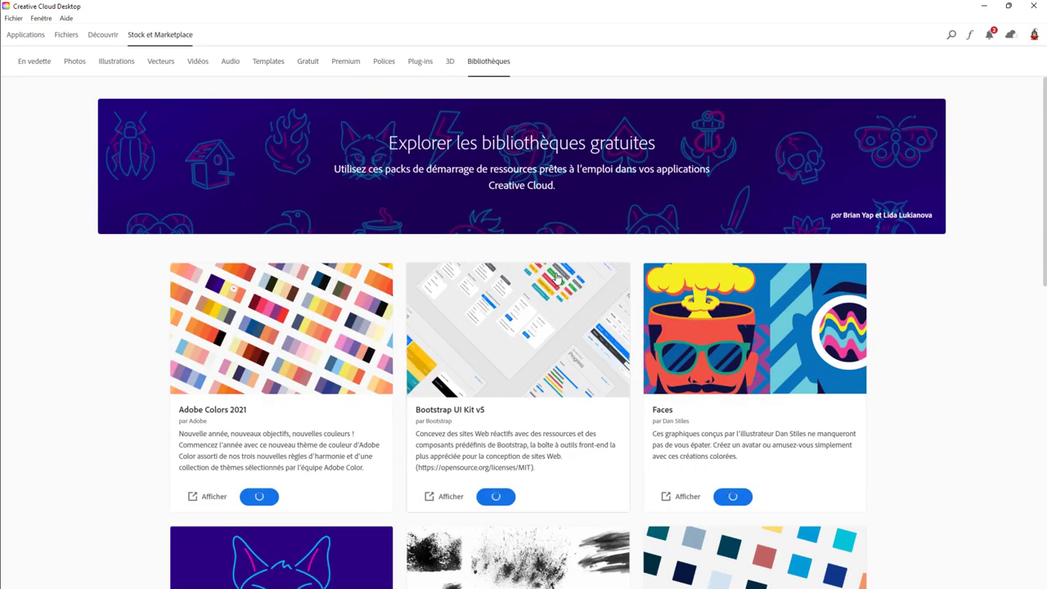
scroll(557, 273, "down", 4)
scroll(556, 273, "down", 4)
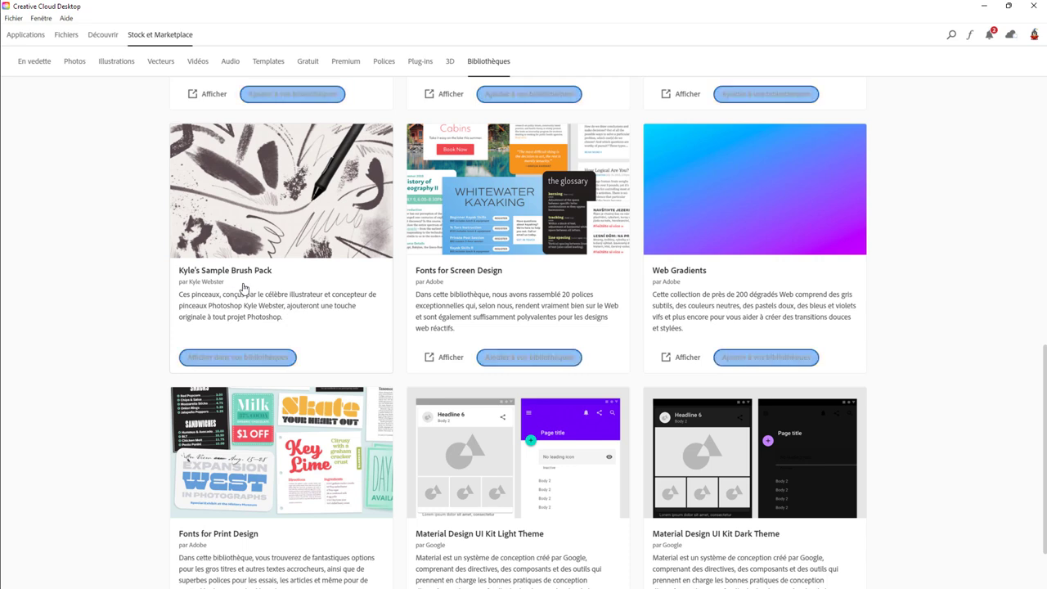
scroll(392, 290, "down", 1)
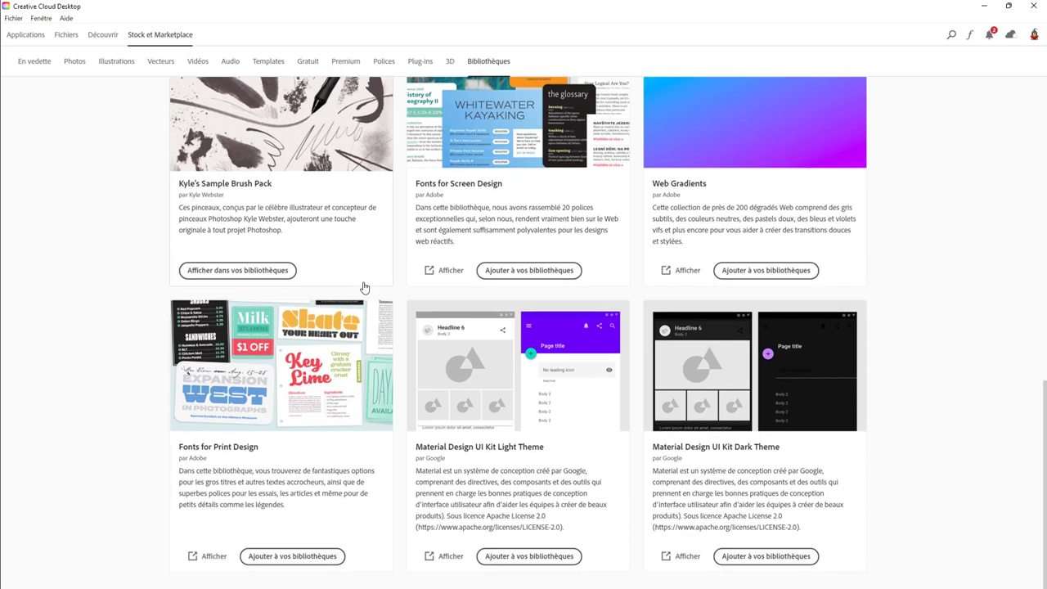
scroll(486, 289, "up", 4)
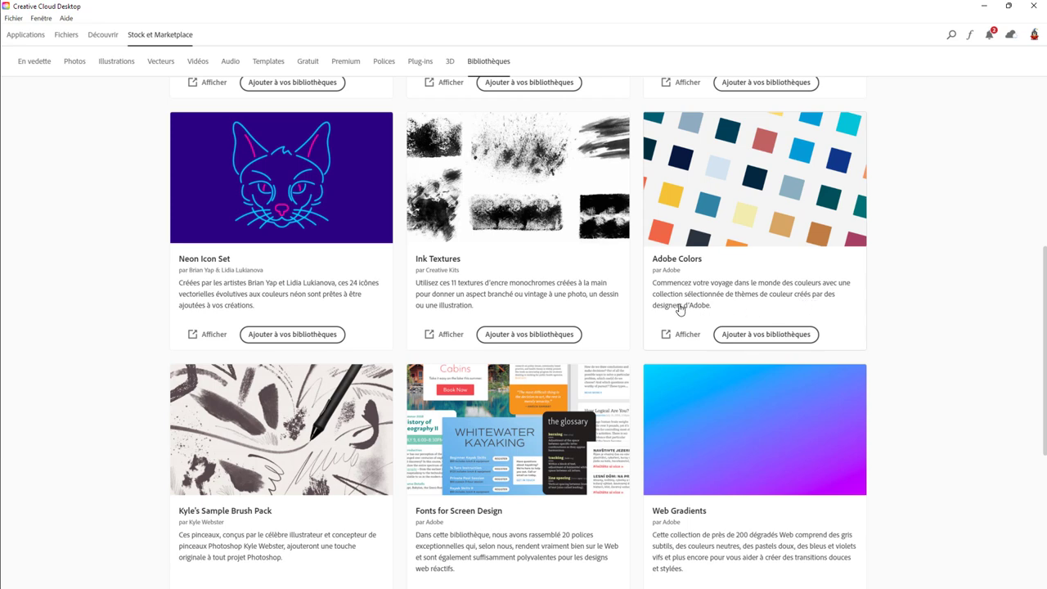
left_click(740, 335)
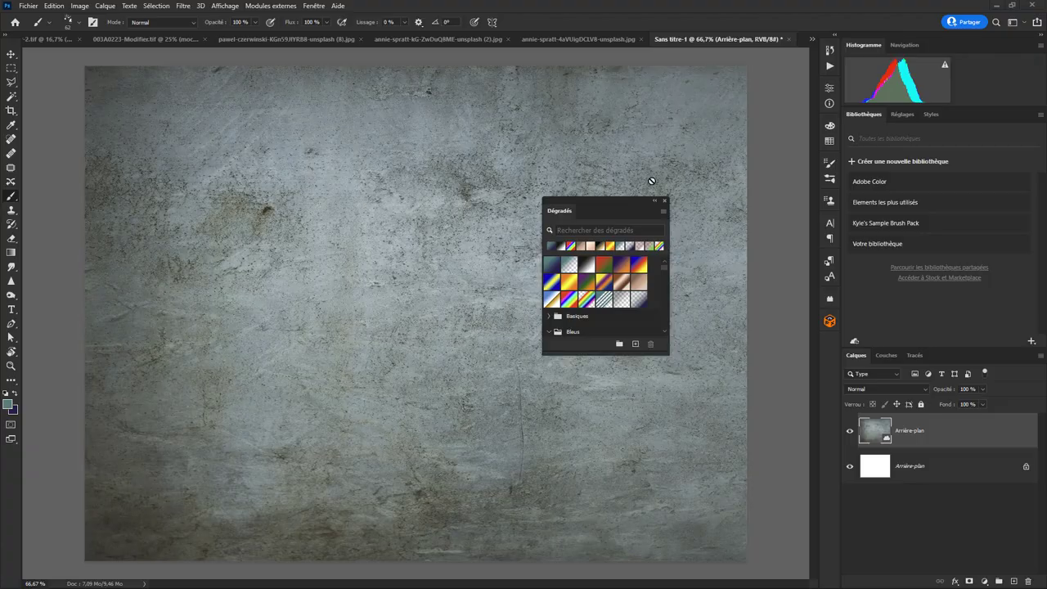
mouse_move(900, 181)
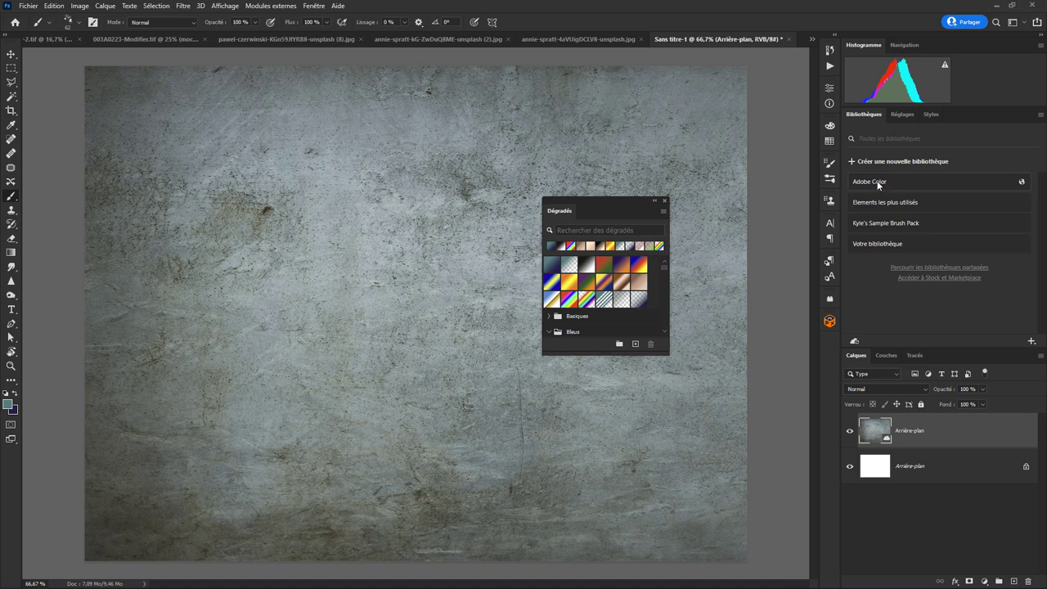
Open Adobe Color, collapse its Analagous, Shades and Monochromatic theme groups, then open Elements les plus utilisés.
left_click(920, 185)
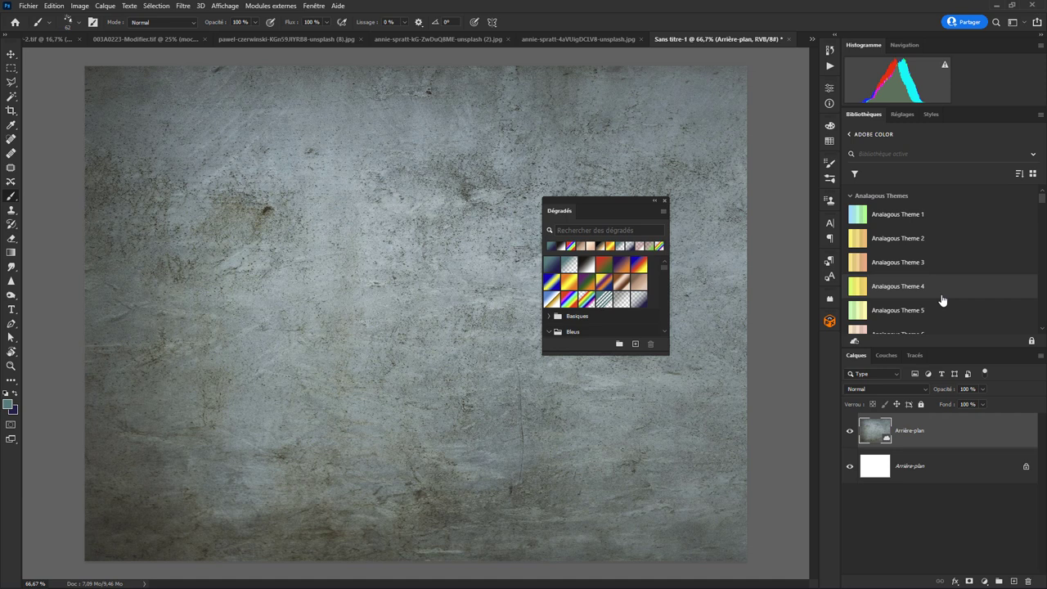
left_click(849, 196)
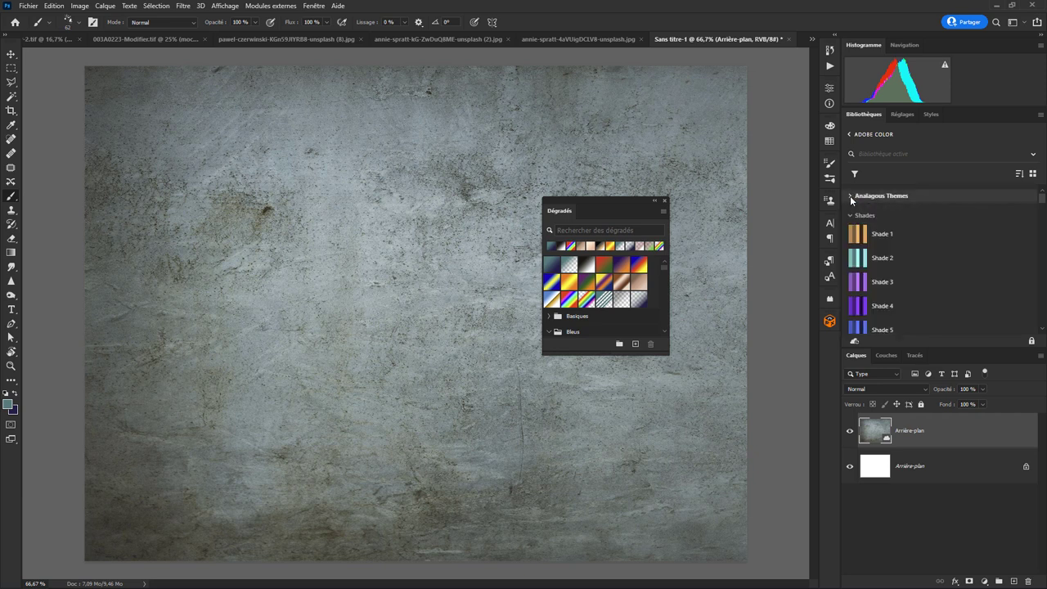
left_click(850, 215)
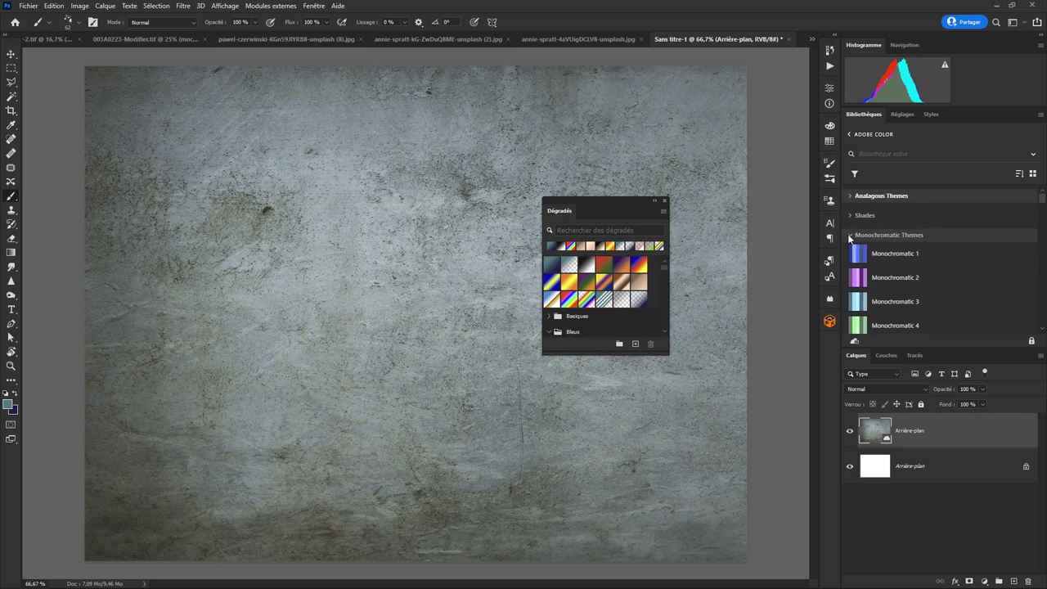
left_click(851, 235)
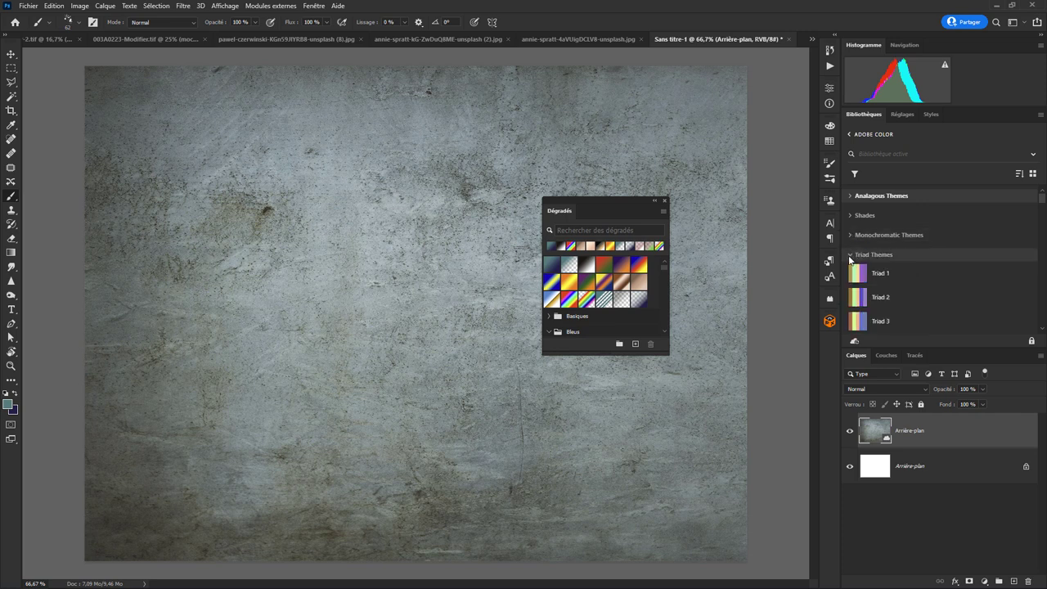
left_click(850, 136)
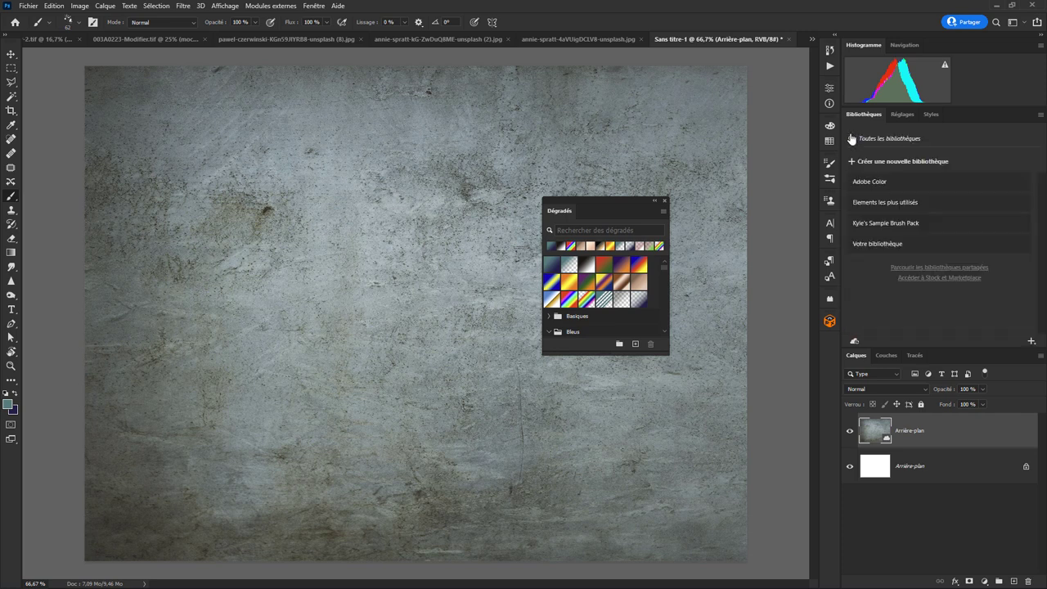
left_click(880, 199)
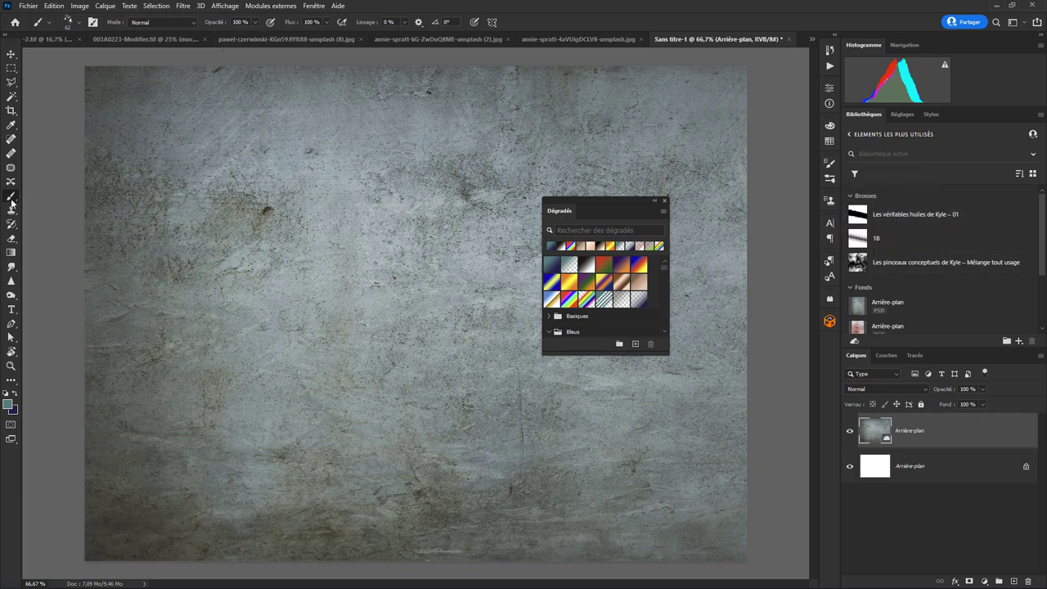
Drag the first Free Lens Flares brush to the top of the brush presets list.
left_click(80, 24)
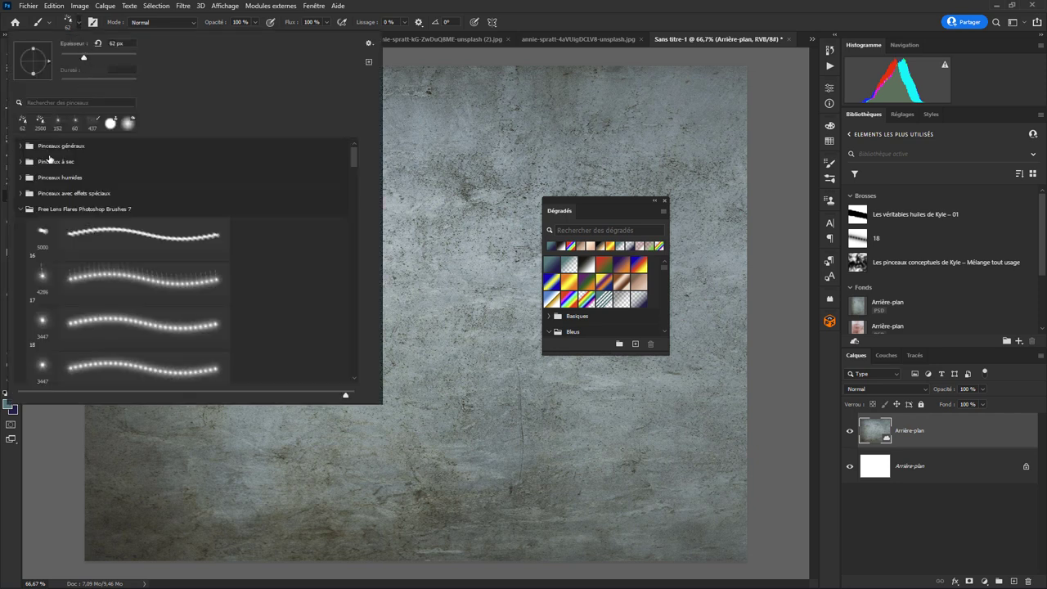
left_click_drag(98, 241, 67, 143)
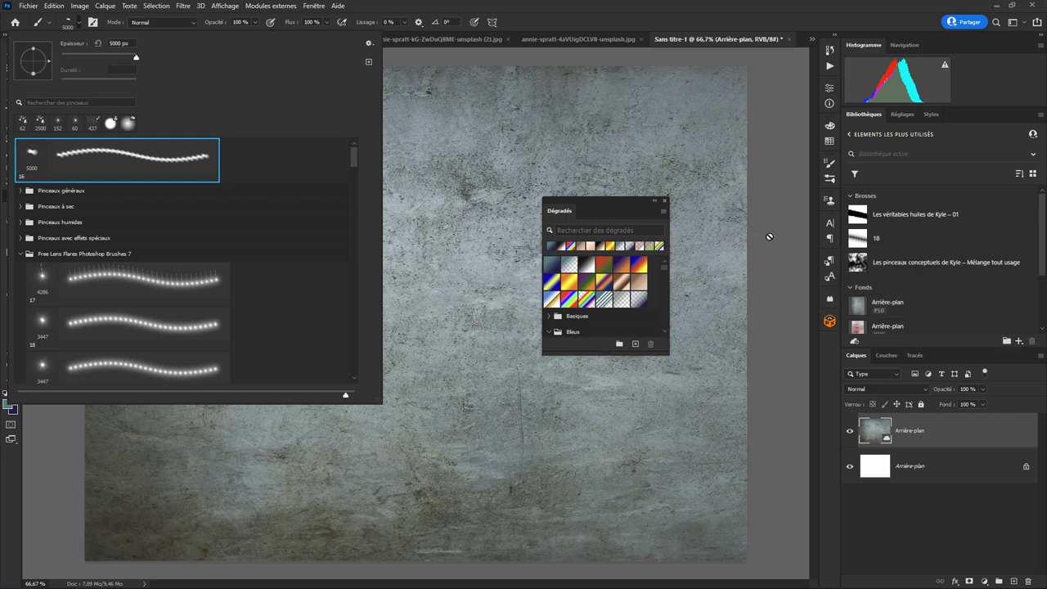
left_click(849, 139)
From the full library list, show the options for adding libraries.
left_click(848, 139)
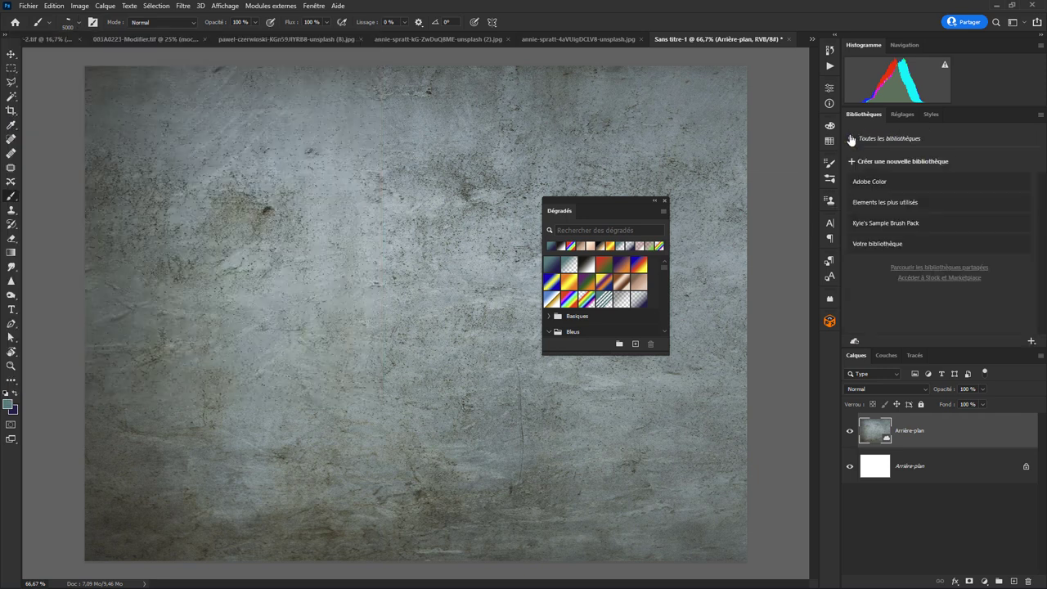
left_click(1032, 342)
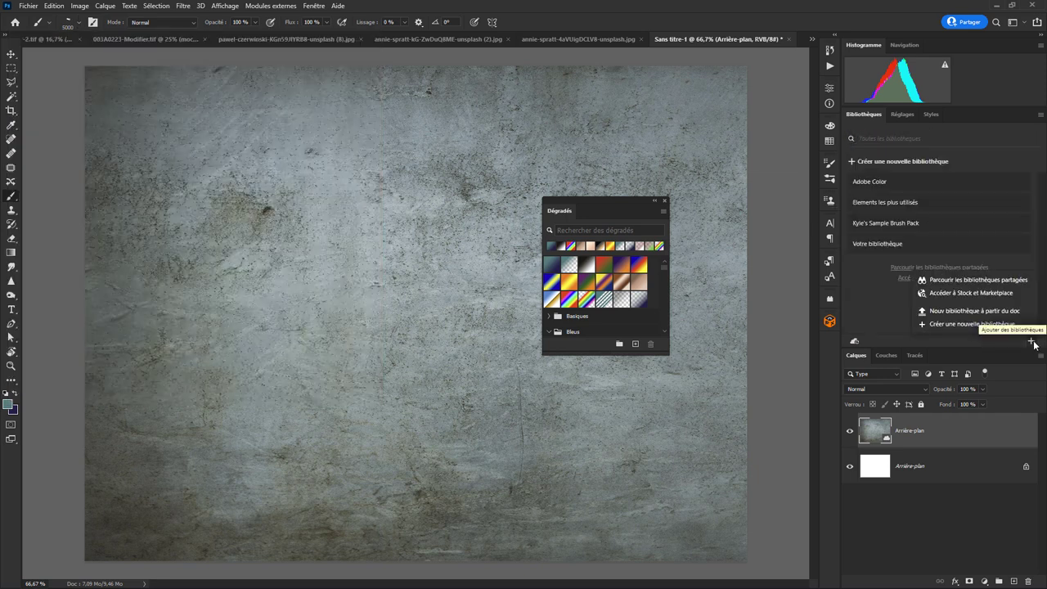